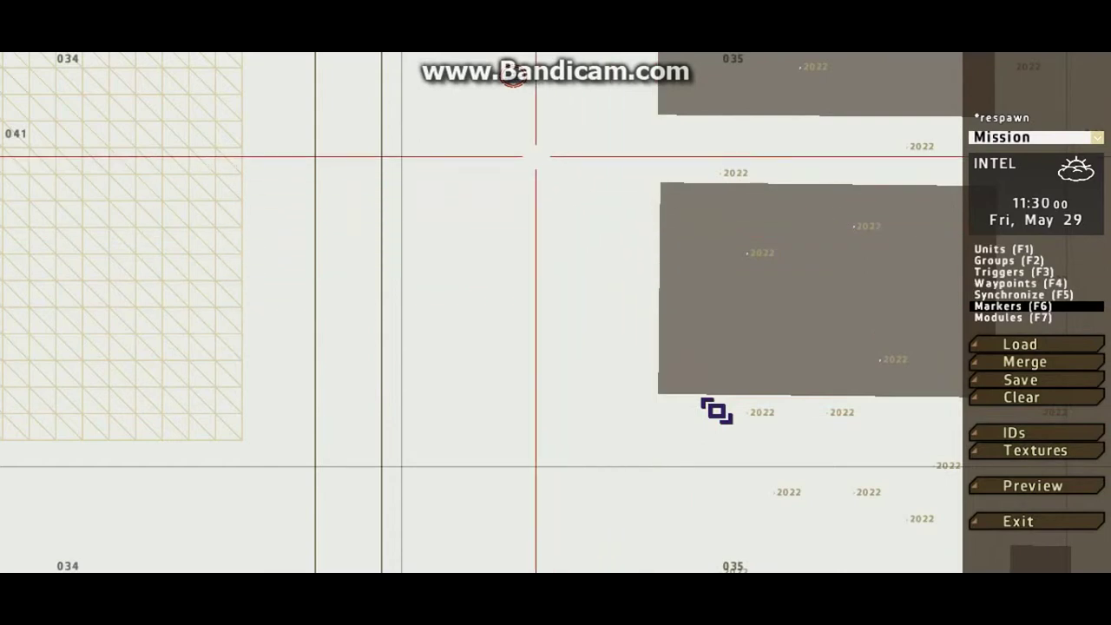
# - Pan the map past the Team Leader unit to bring the respawn_west marker into view
pyautogui.moveTo(521, 154); pyautogui.dragTo(489, 240, button='right')
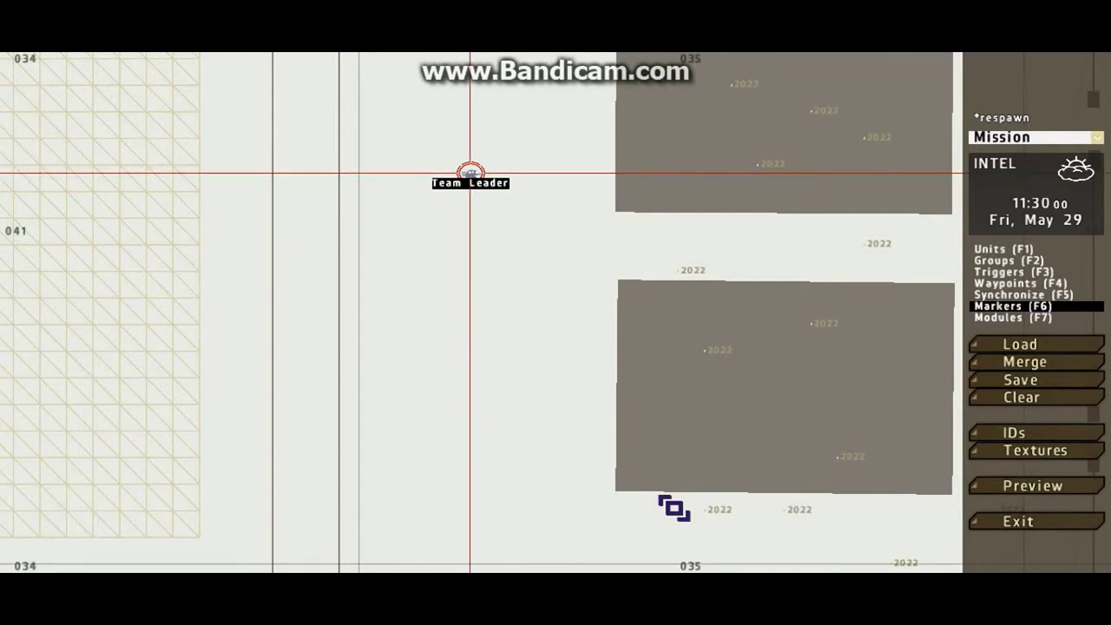
pyautogui.moveTo(470, 173); pyautogui.dragTo(464, 65, button='right')
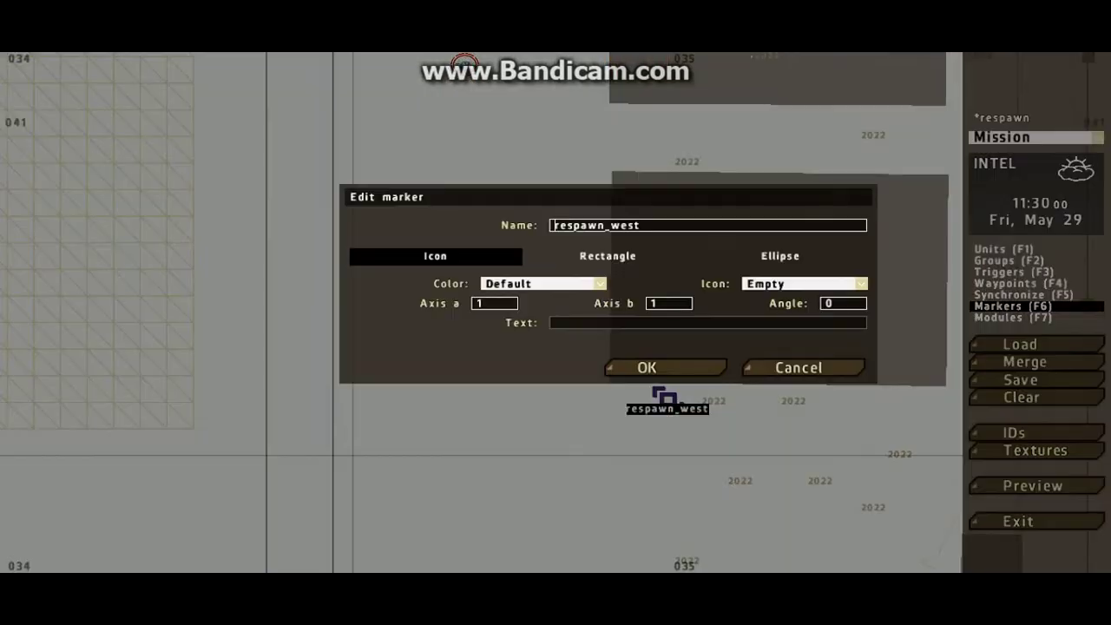
# - Open the respawn_west marker's Edit marker dialog, confirm the name, and close it unchanged
pyautogui.doubleClick(668, 402)
pyautogui.hotkey('shift', 'Left')
pyautogui.hotkey('shift', 'Left')
pyautogui.hotkey('shift', 'Left')
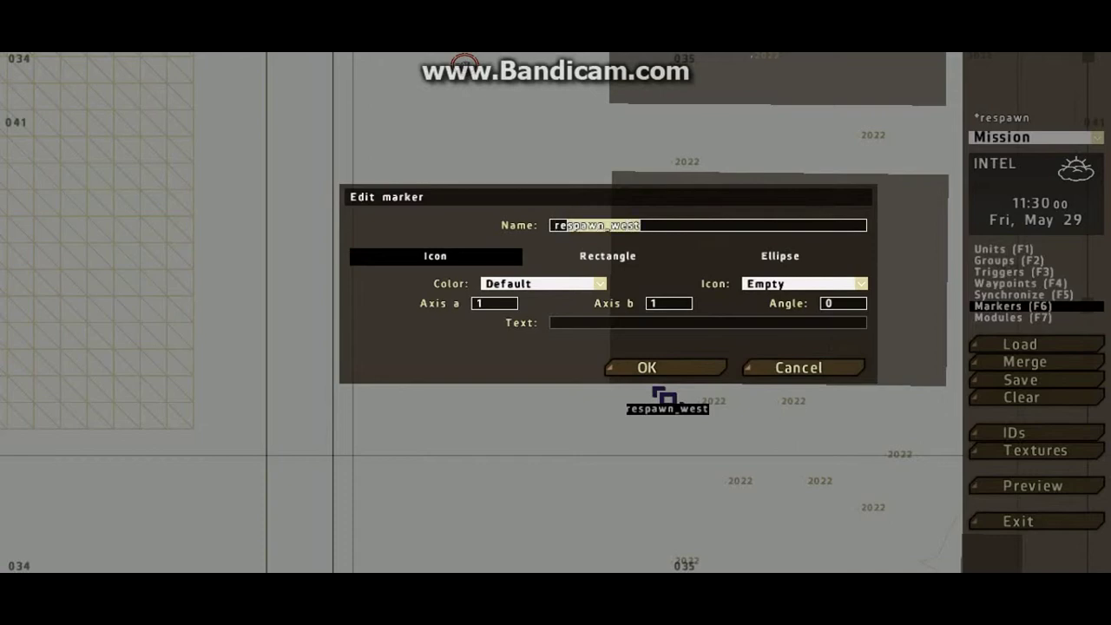
pyautogui.hotkey('shift', 'Left')
pyautogui.hotkey('shift', 'Left')
pyautogui.hotkey('shift', 'Right')
pyautogui.hotkey('shift', 'Right')
pyautogui.hotkey('shift', 'Right')
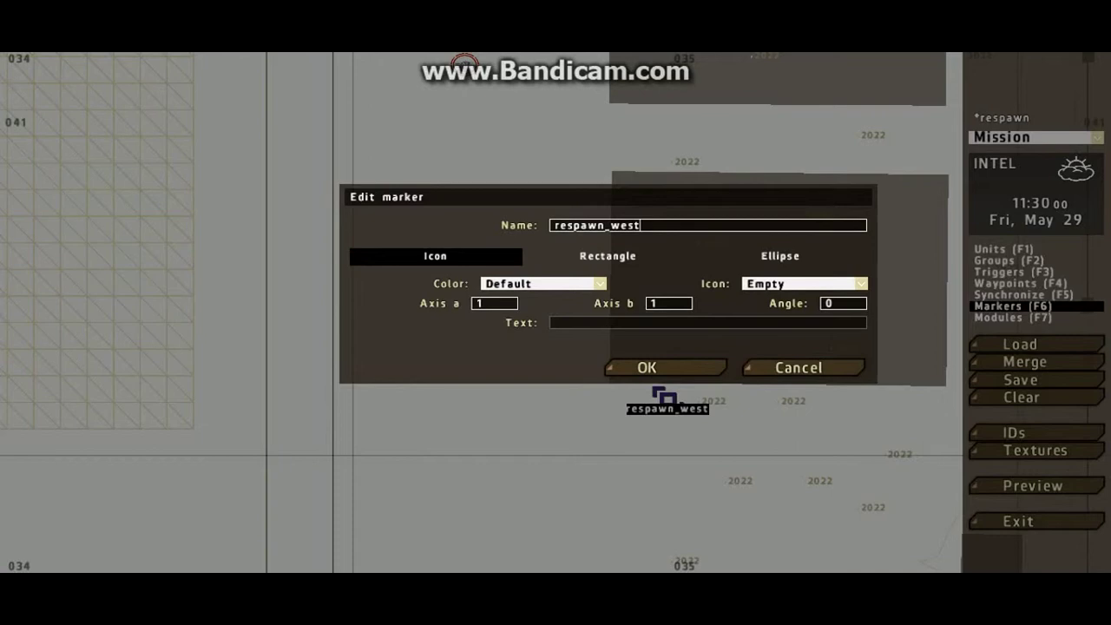
pyautogui.press('Return')
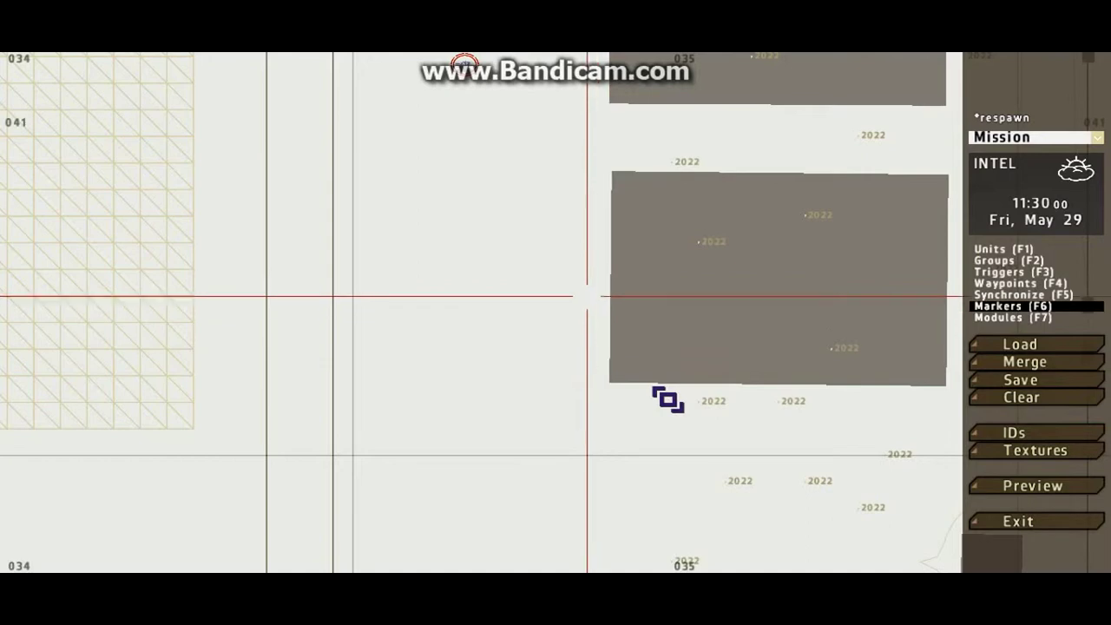
# - Save the respawn mission in the editor
pyautogui.moveTo(587, 308); pyautogui.dragTo(589, 327, button='right')
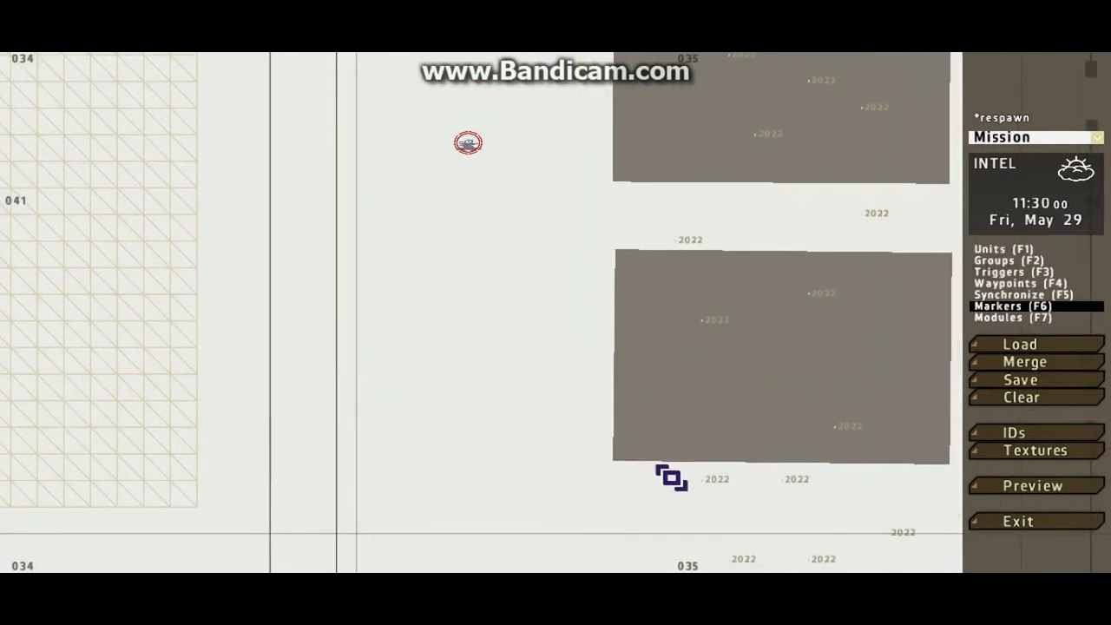
pyautogui.click(1021, 380)
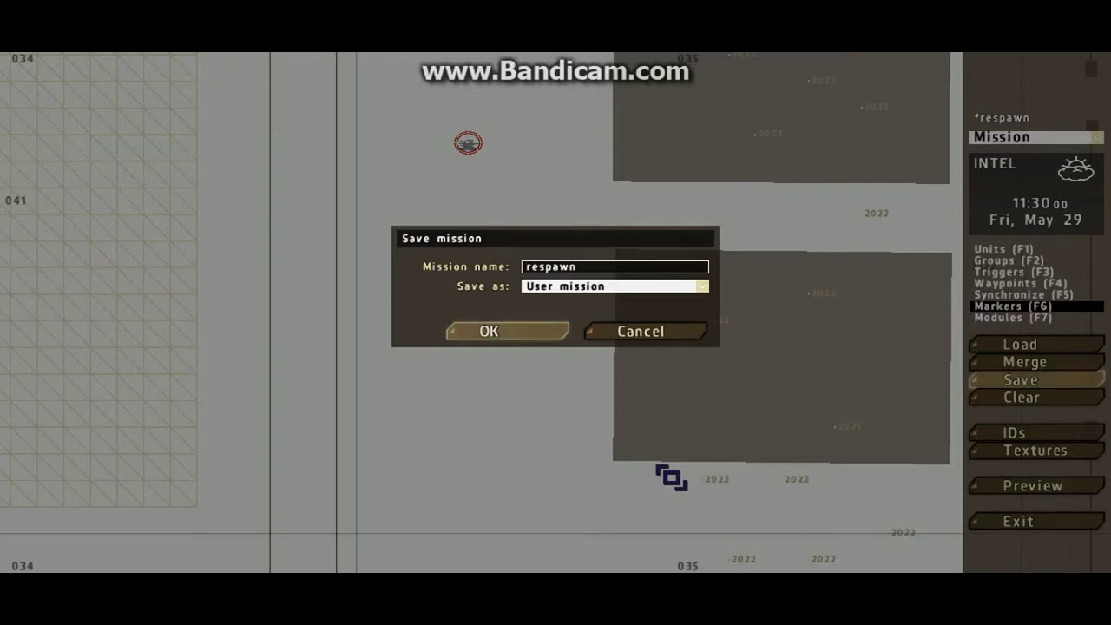
pyautogui.press('Return')
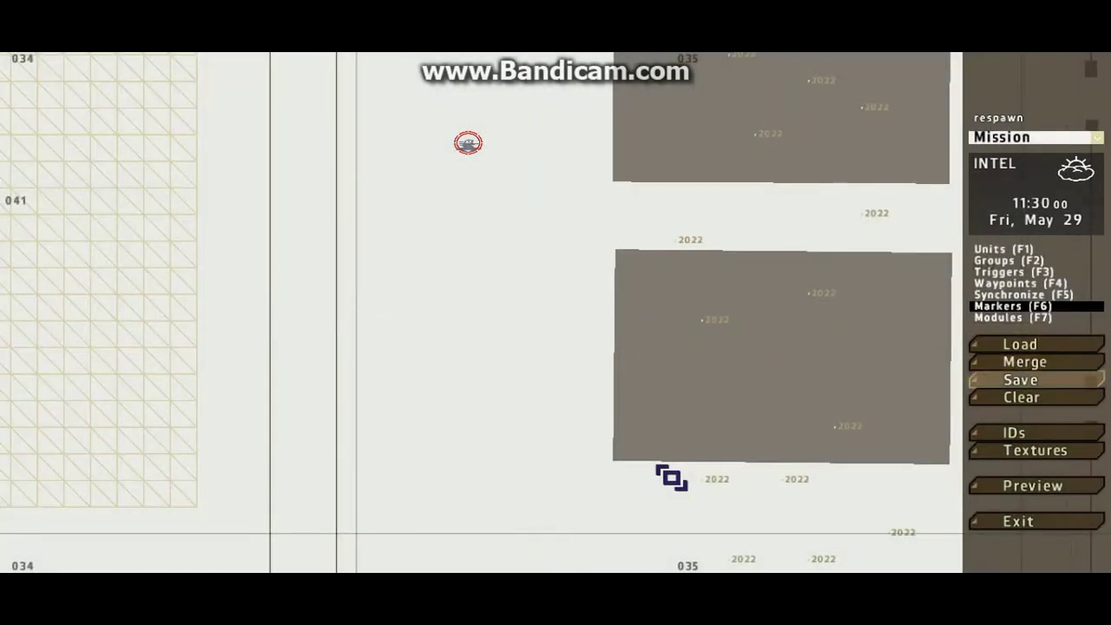
# - Export the respawn mission to multiplayer missions
pyautogui.click(1021, 379)
pyautogui.click(615, 286)
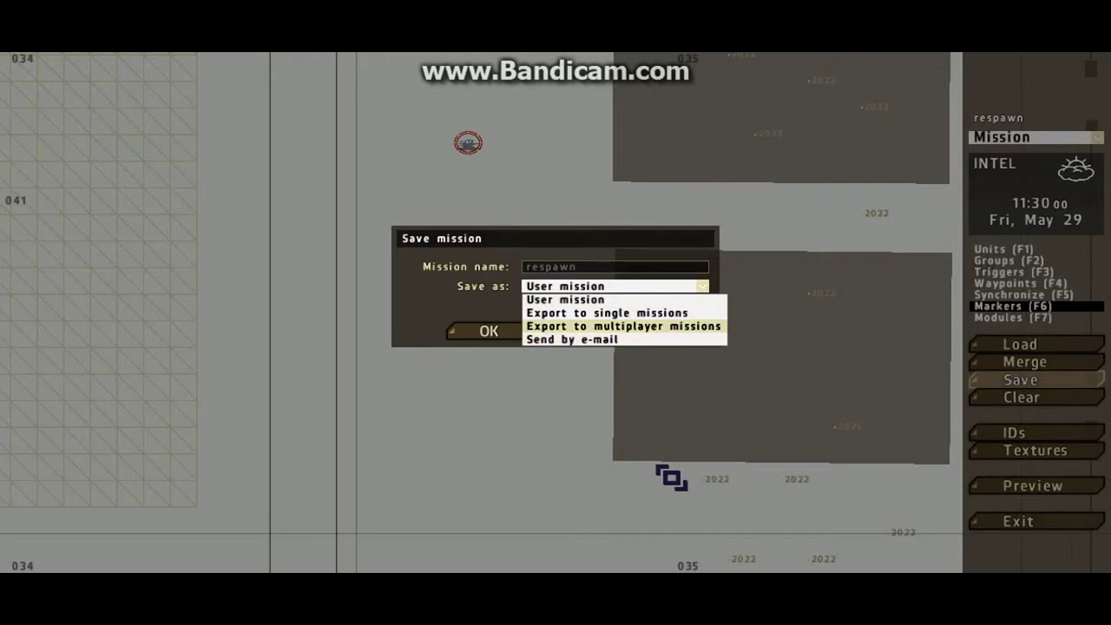
pyautogui.click(623, 326)
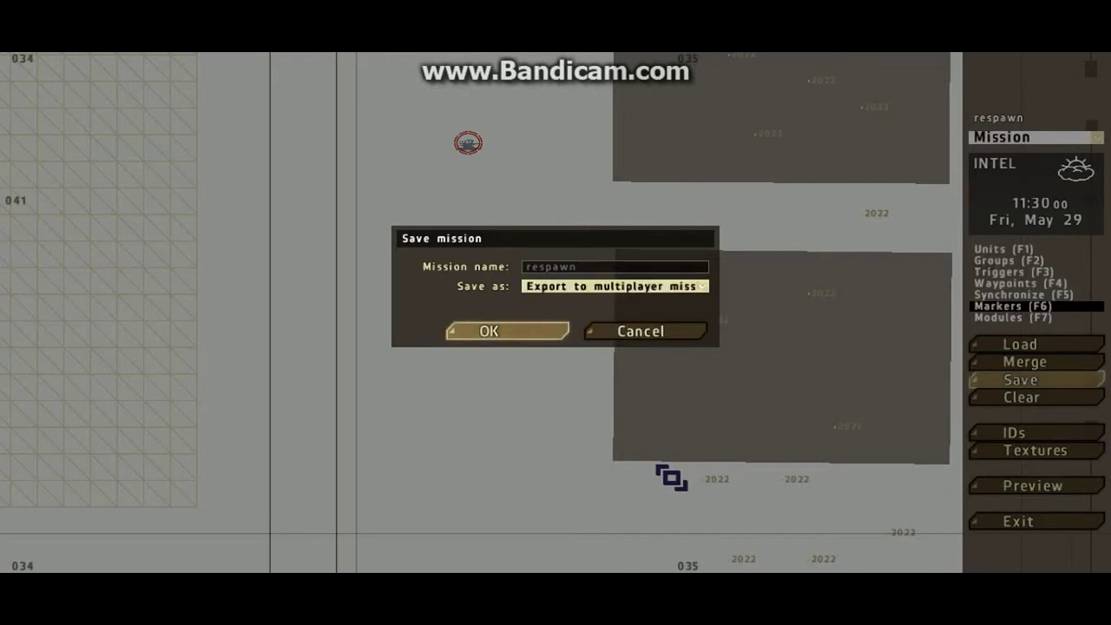
pyautogui.click(543, 331)
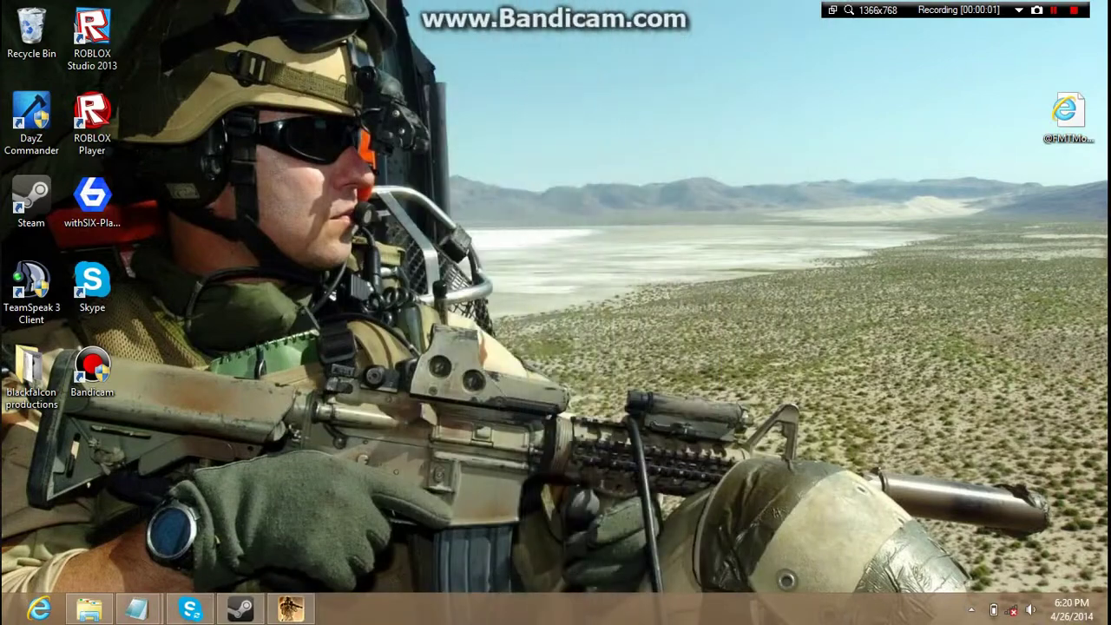
# - Navigate Explorer to Documents > ArmA 2 Other Profiles > blackfalcon > MPMissions
pyautogui.click(89, 608)
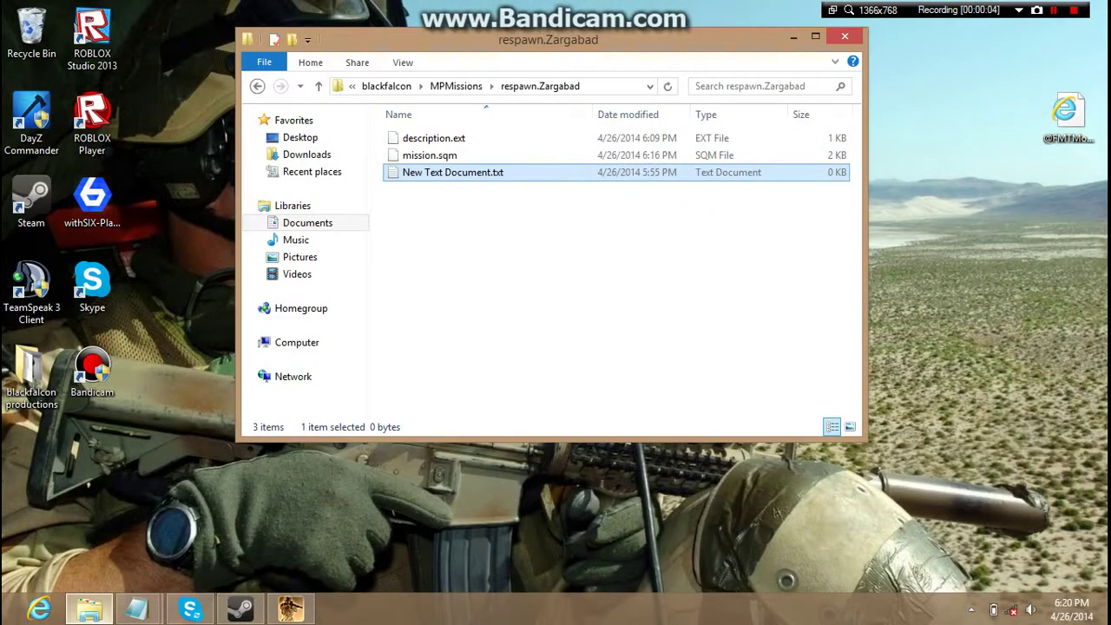
pyautogui.click(308, 222)
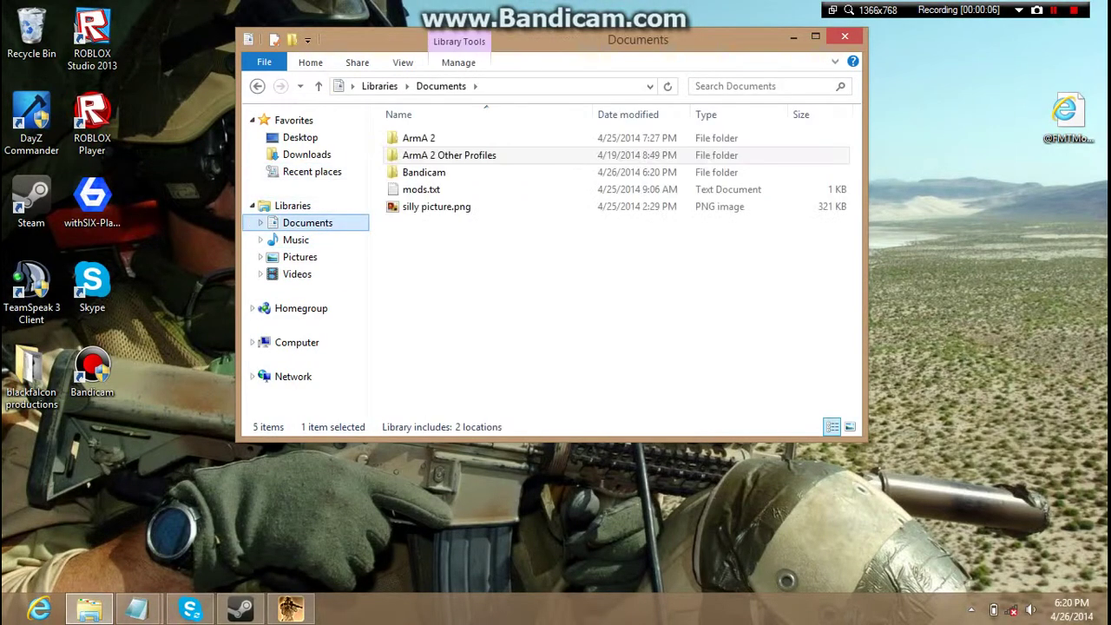
pyautogui.click(418, 138)
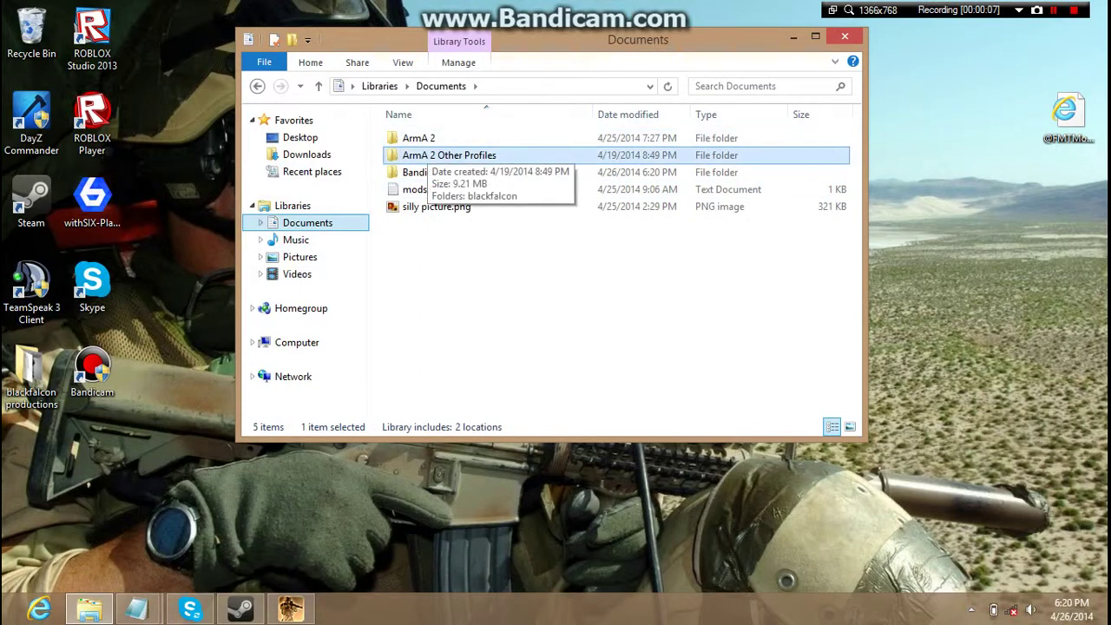
pyautogui.doubleClick(428, 156)
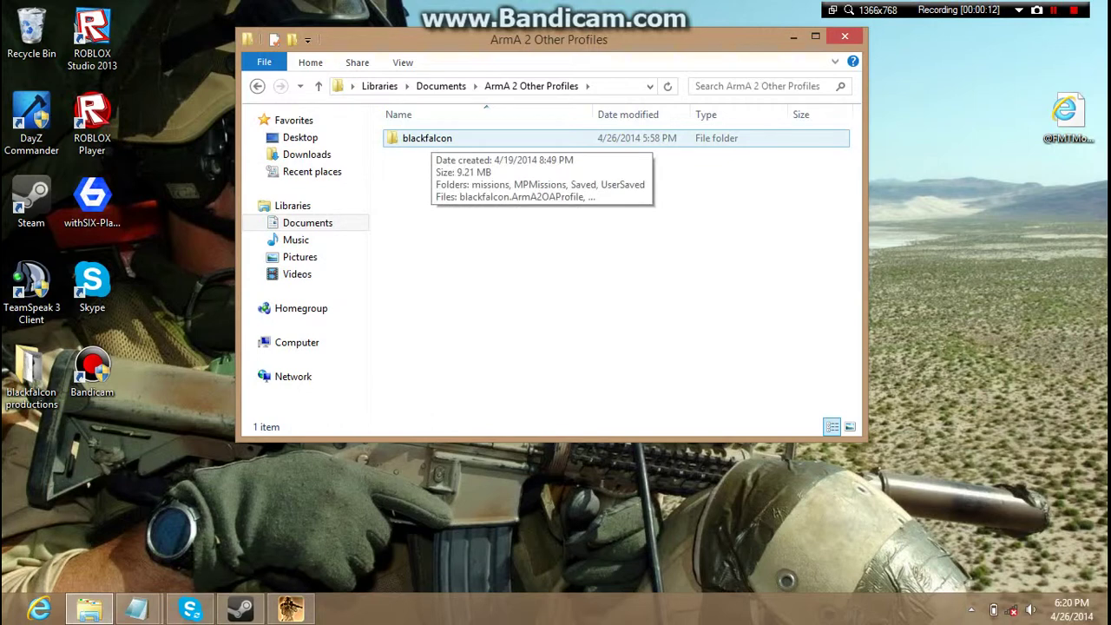
pyautogui.doubleClick(427, 139)
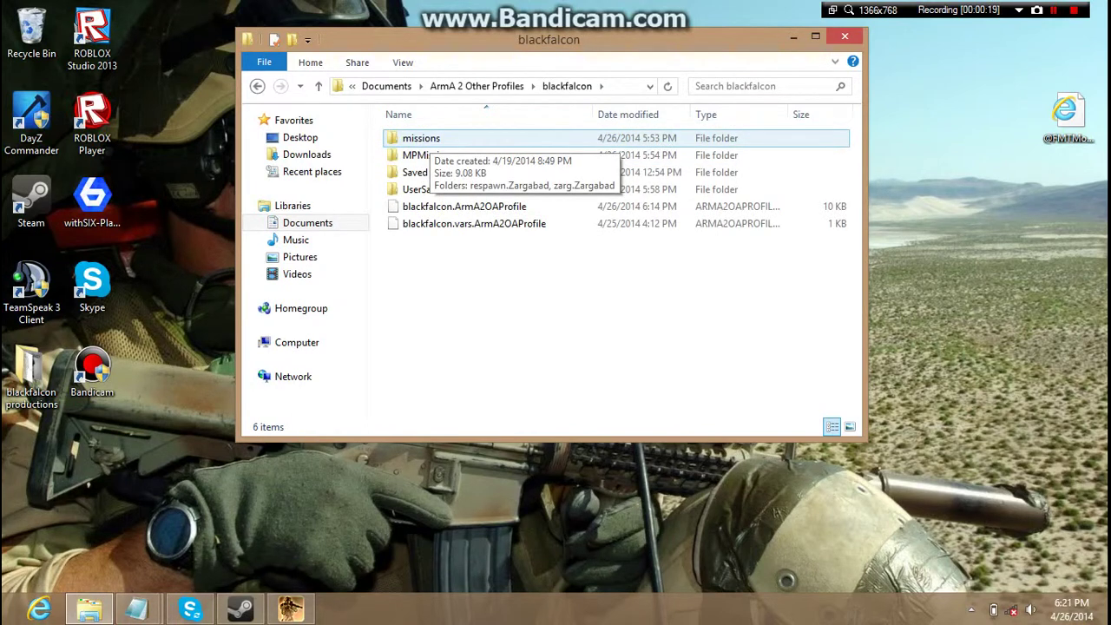
pyautogui.doubleClick(421, 139)
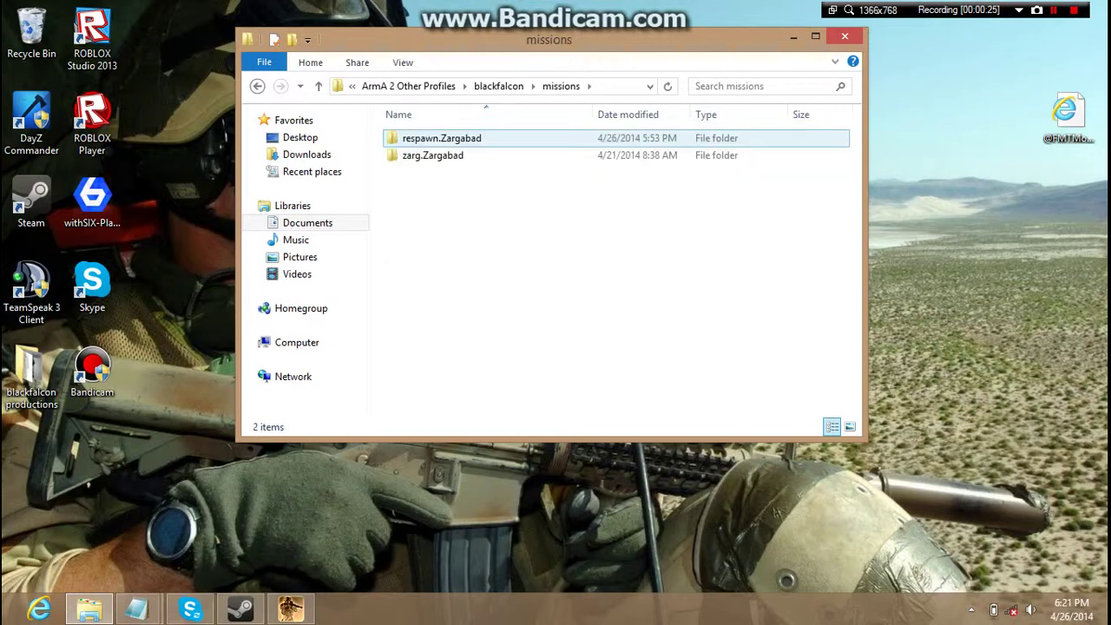
pyautogui.click(421, 139)
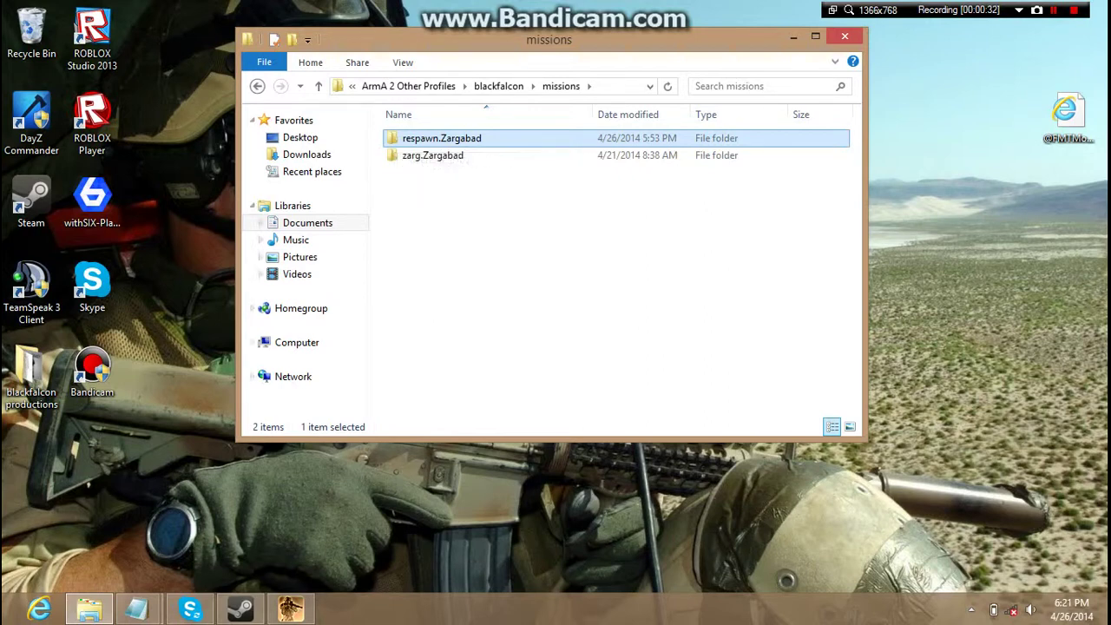
pyautogui.click(257, 86)
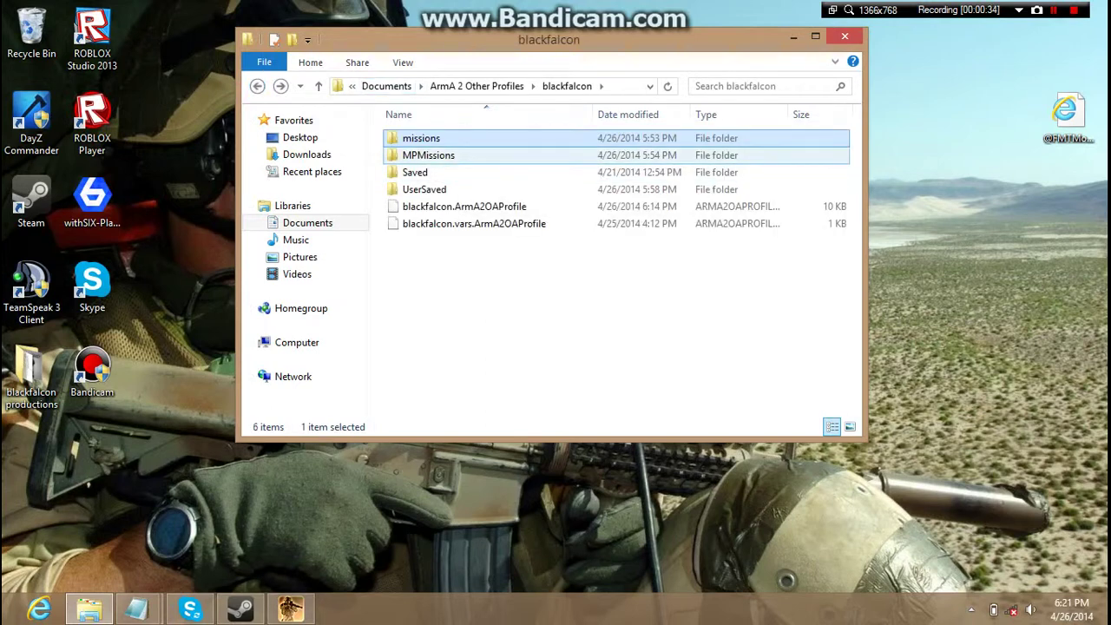
pyautogui.doubleClick(428, 155)
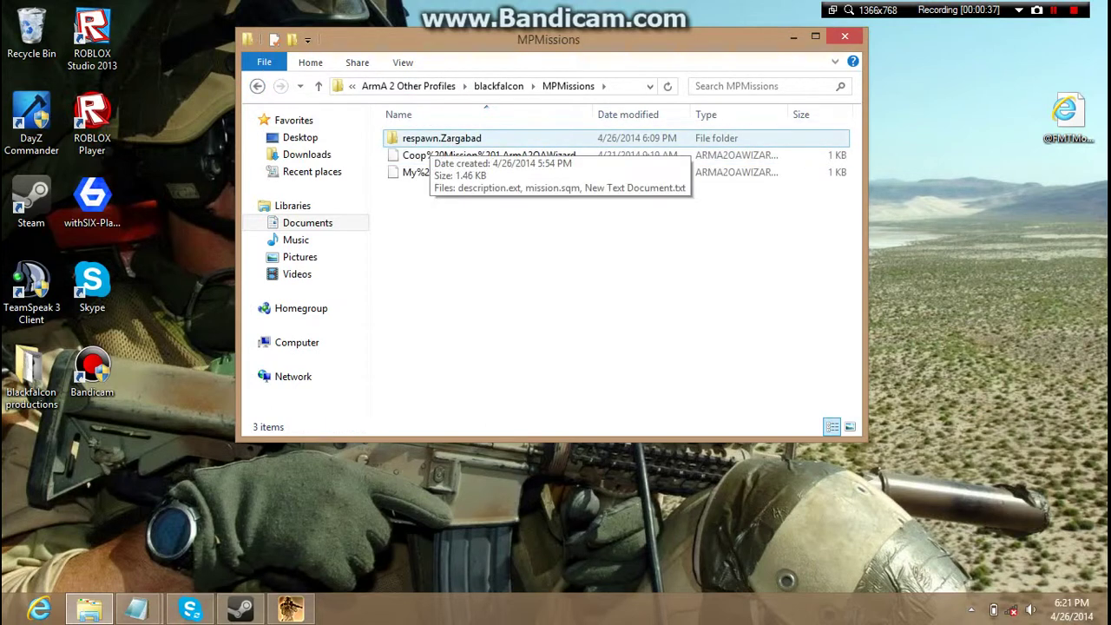
# - Open New Text Document.txt inside the respawn.Zargabad folder
pyautogui.press('Return')
pyautogui.press('Down')
pyautogui.press('Down')
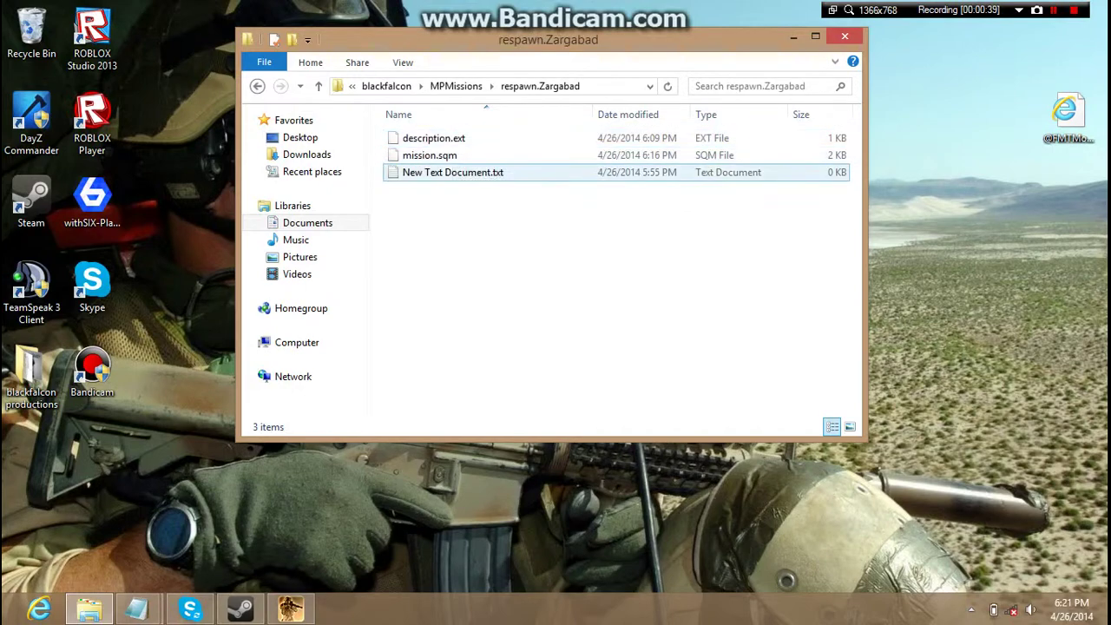
pyautogui.press('Return')
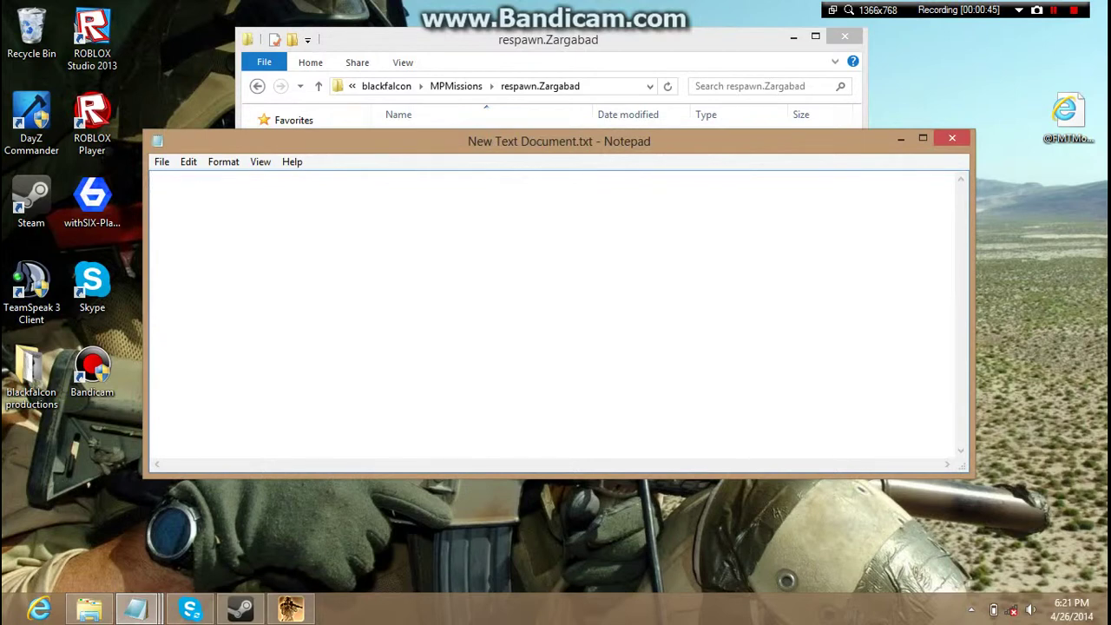
# - Write respawn= "BASE"; and respawndelay= "5"; on two lines
pyautogui.write('85')
pyautogui.press('BackSpace')
pyautogui.press('BackSpace')
pyautogui.write('respawn= "b')
pyautogui.press('BackSpace')
pyautogui.write('BASE')
pyautogui.write('";')
pyautogui.press('Return')
pyautogui.write('respawndelay')
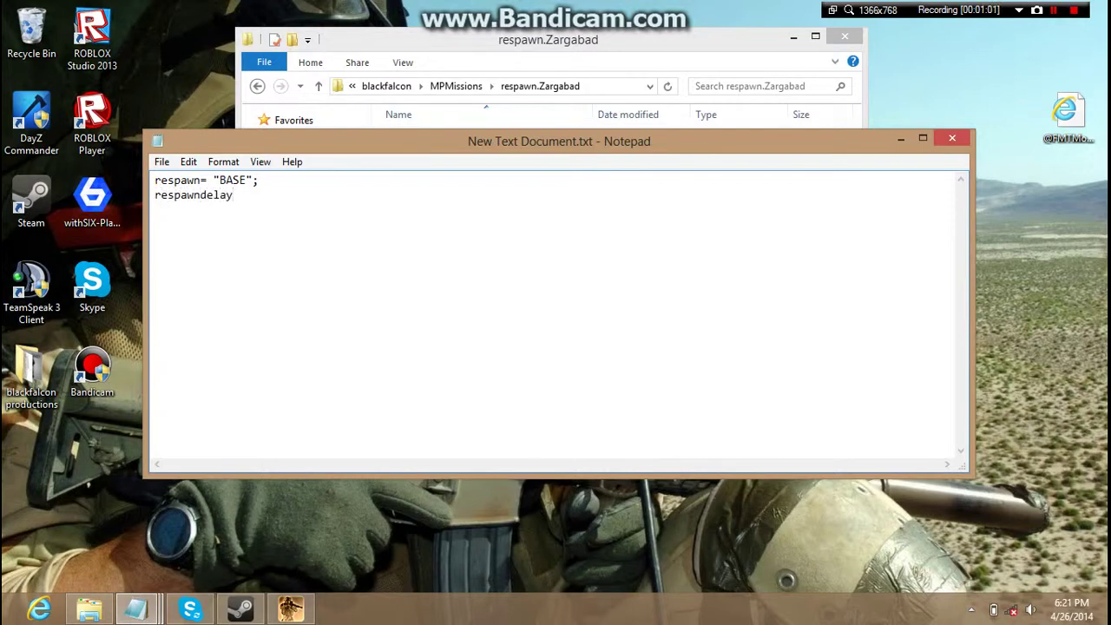
pyautogui.write('=')
pyautogui.write(' "')
pyautogui.write('5')
pyautogui.write('";')
pyautogui.press('alt')
pyautogui.press('alt')
pyautogui.press('alt')
# - Save As under the name description.ext with the file type set to All Files
pyautogui.press('Down')
pyautogui.press('Down')
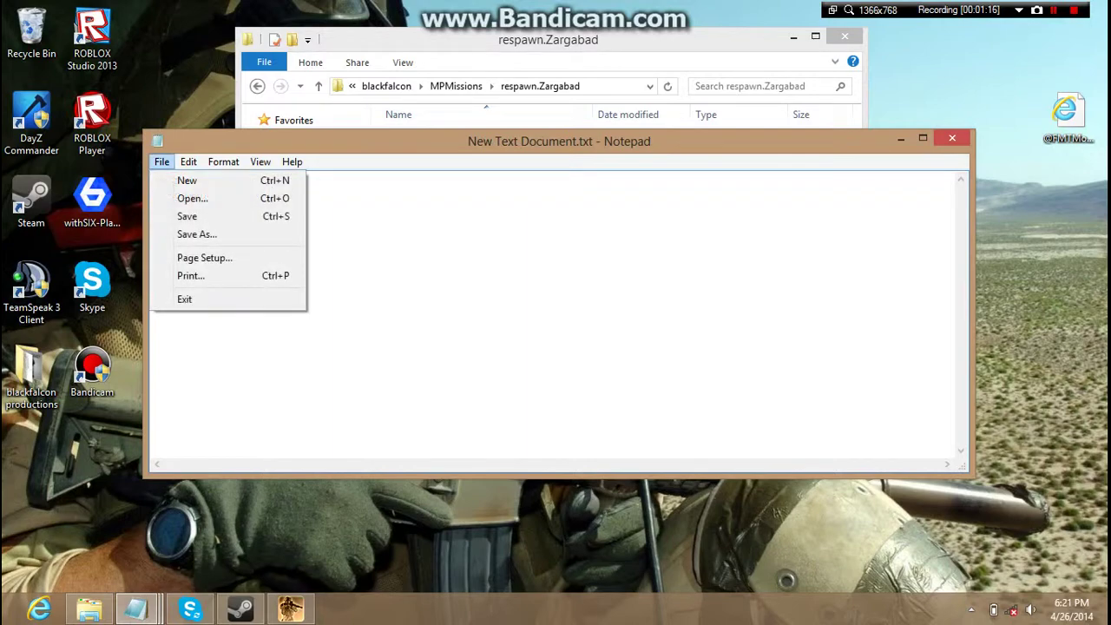
pyautogui.press('Down')
pyautogui.press('Down')
pyautogui.press('Return')
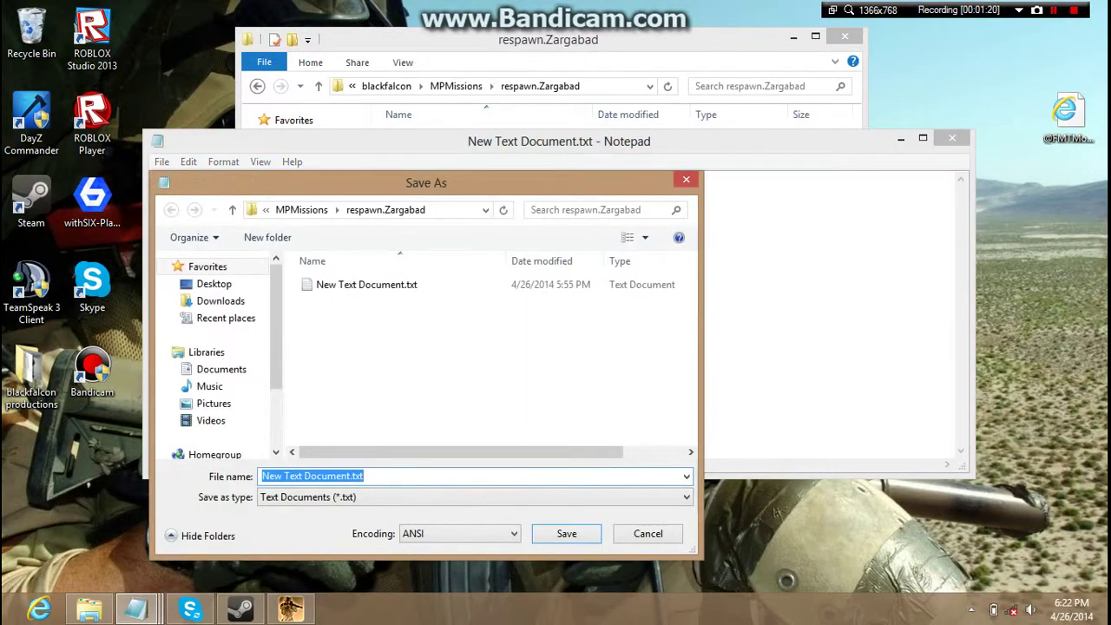
pyautogui.press('BackSpace')
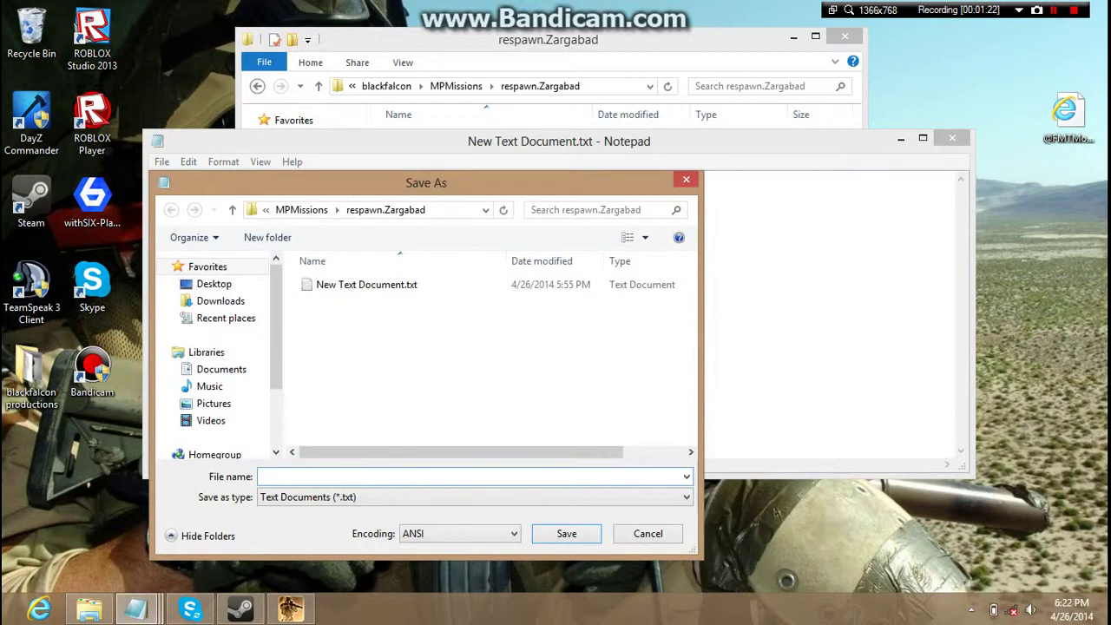
pyautogui.write('de')
pyautogui.write('scription')
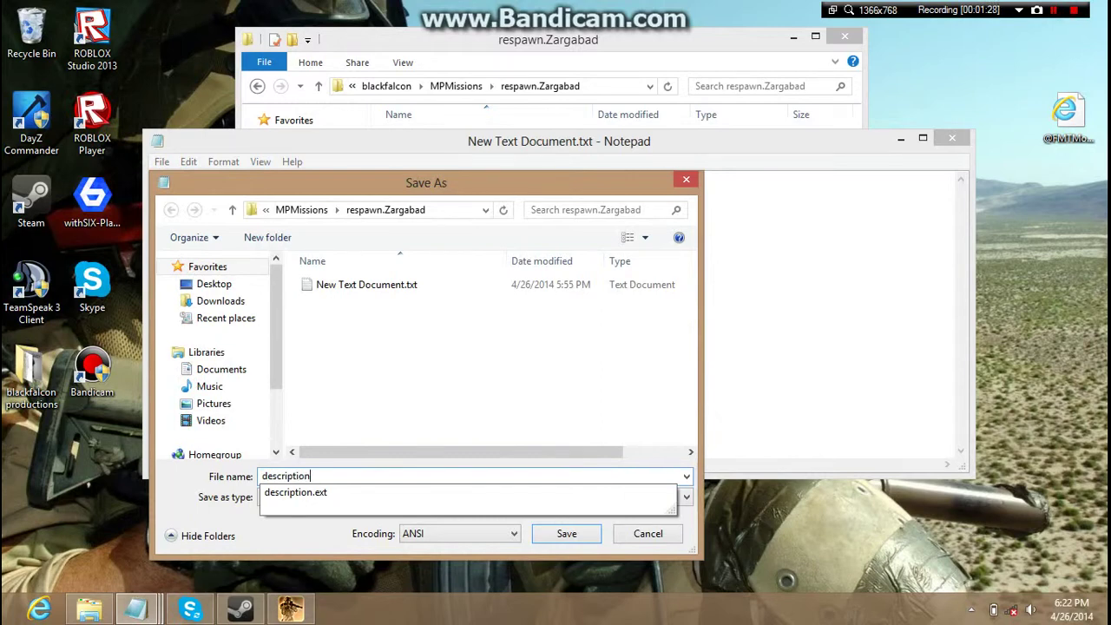
pyautogui.write('.ext')
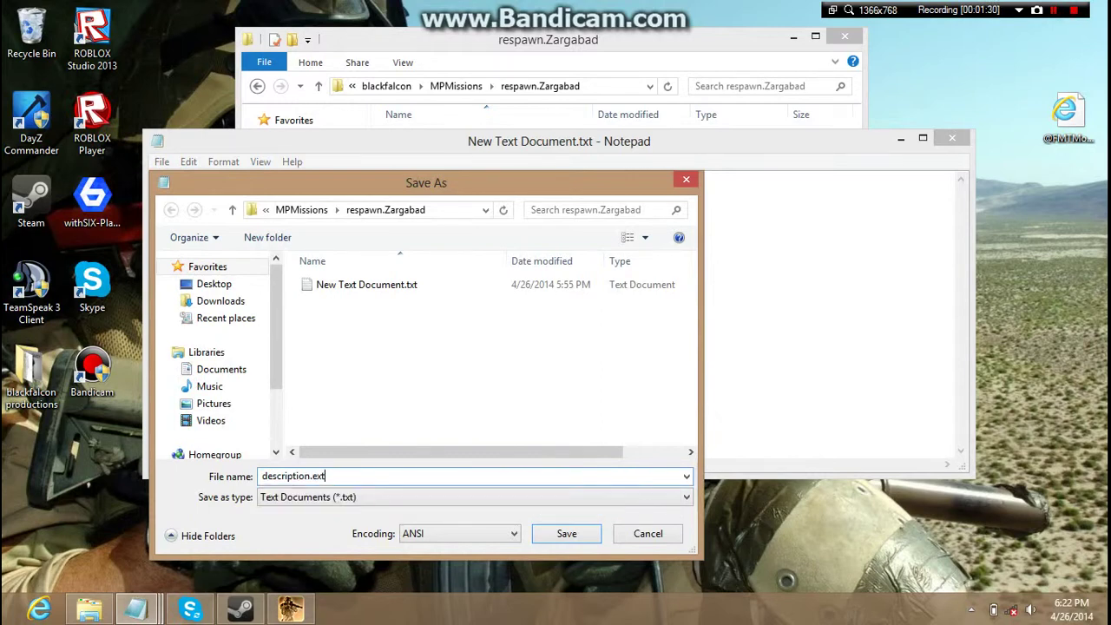
pyautogui.press('Tab')
pyautogui.hotkey('alt', 'Down')
pyautogui.press('Down')
pyautogui.press('Return')
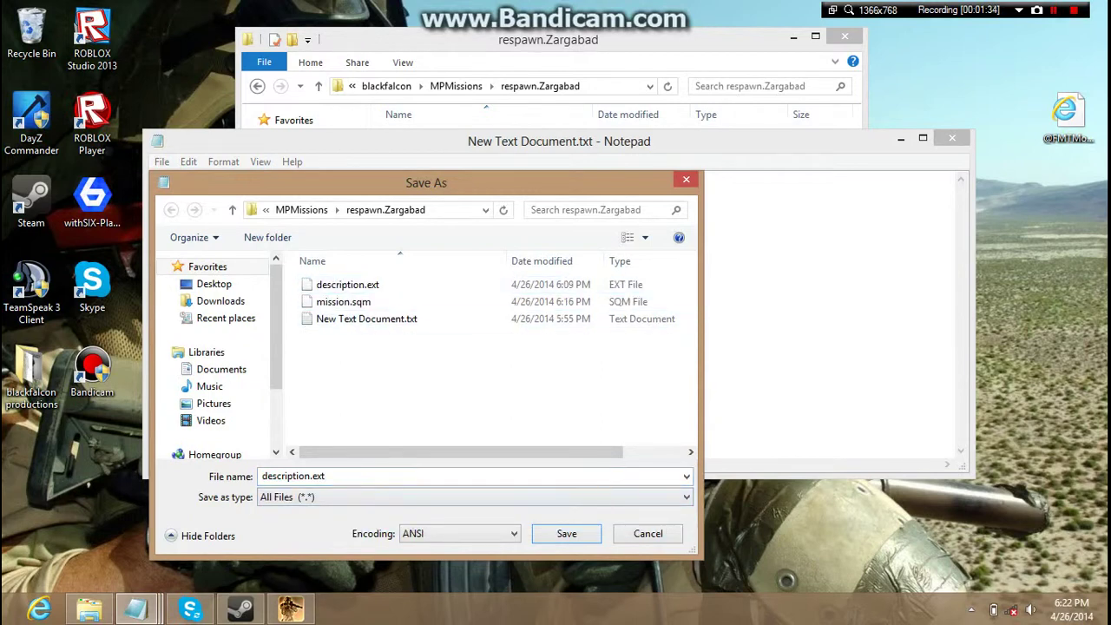
# - Confirm saving description.ext and close Notepad
pyautogui.hotkey('shift', 'Tab')
pyautogui.press('Return')
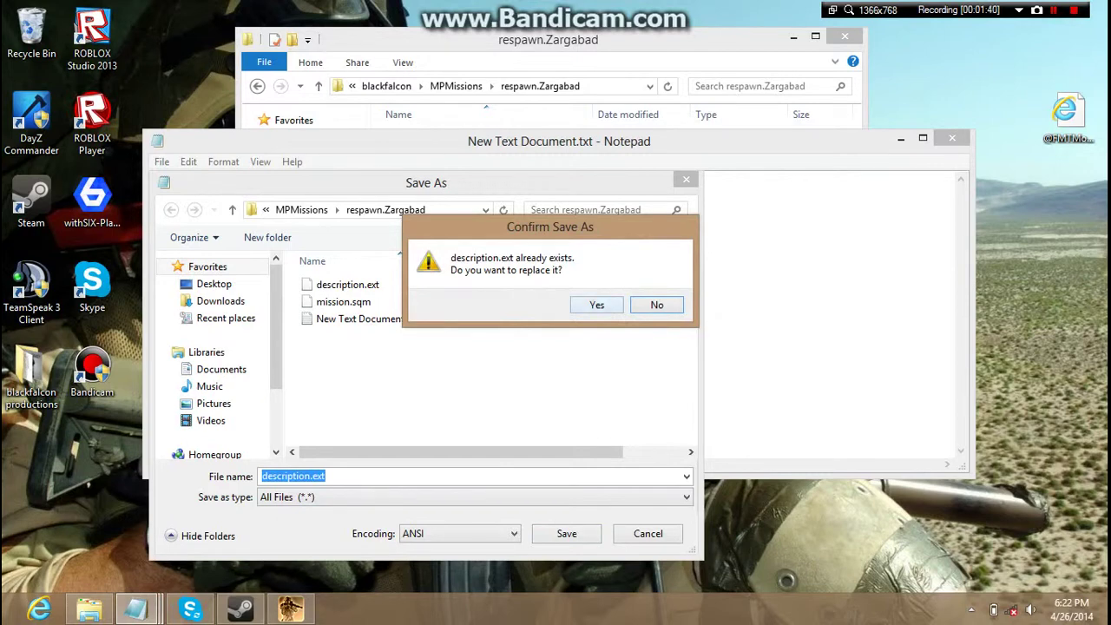
pyautogui.press('Return')
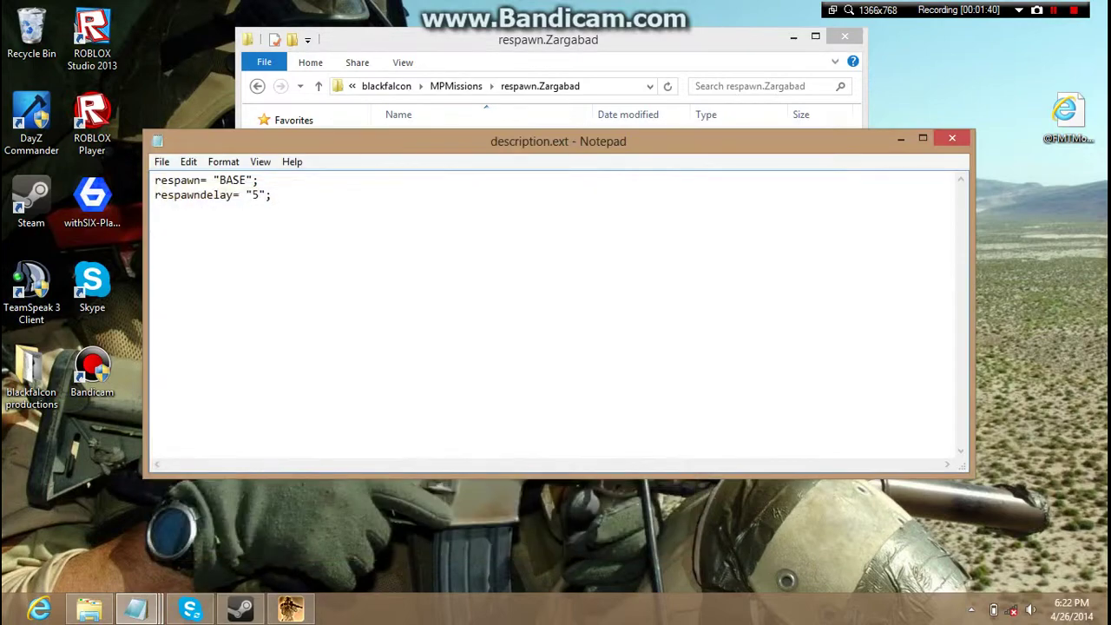
pyautogui.click(953, 138)
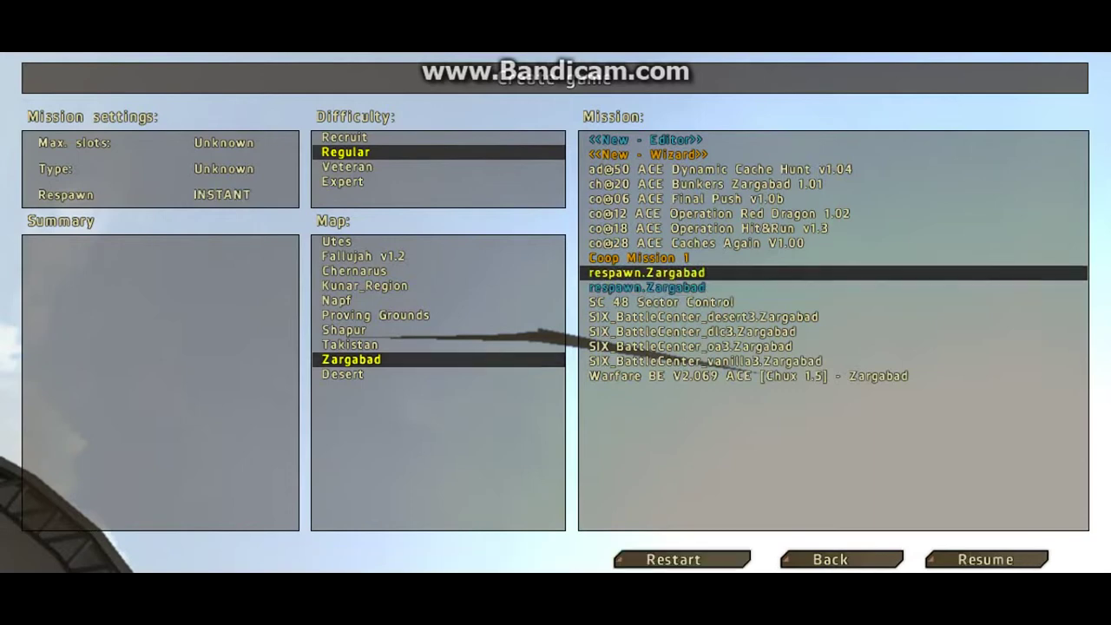
# - Select the second, BASE-respawn respawn.Zargabad mission and launch it
pyautogui.press('Down')
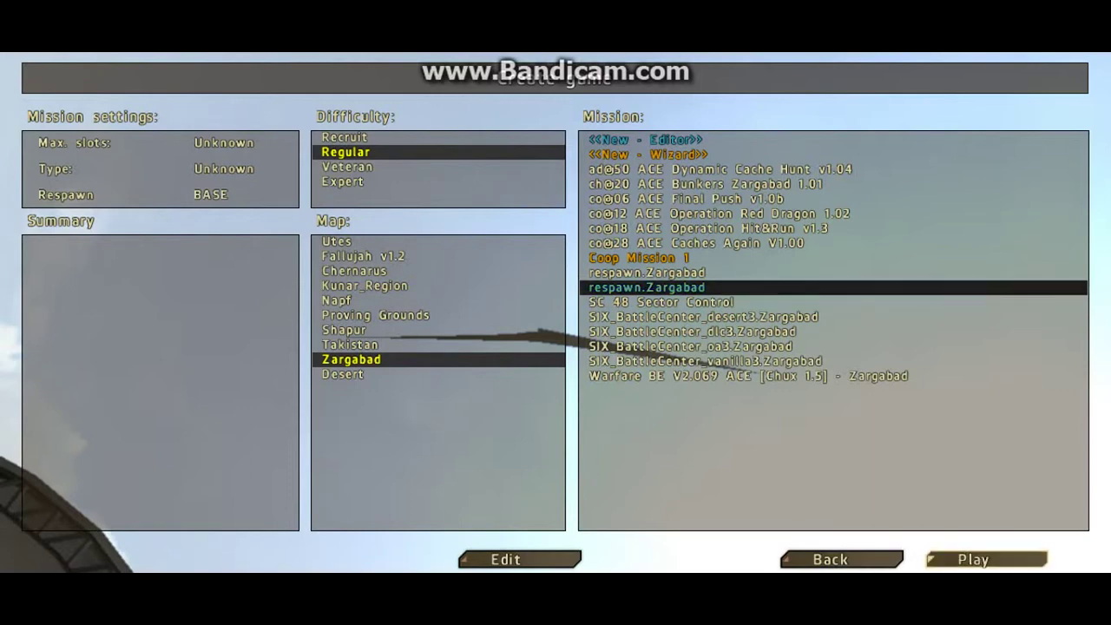
pyautogui.press('Return')
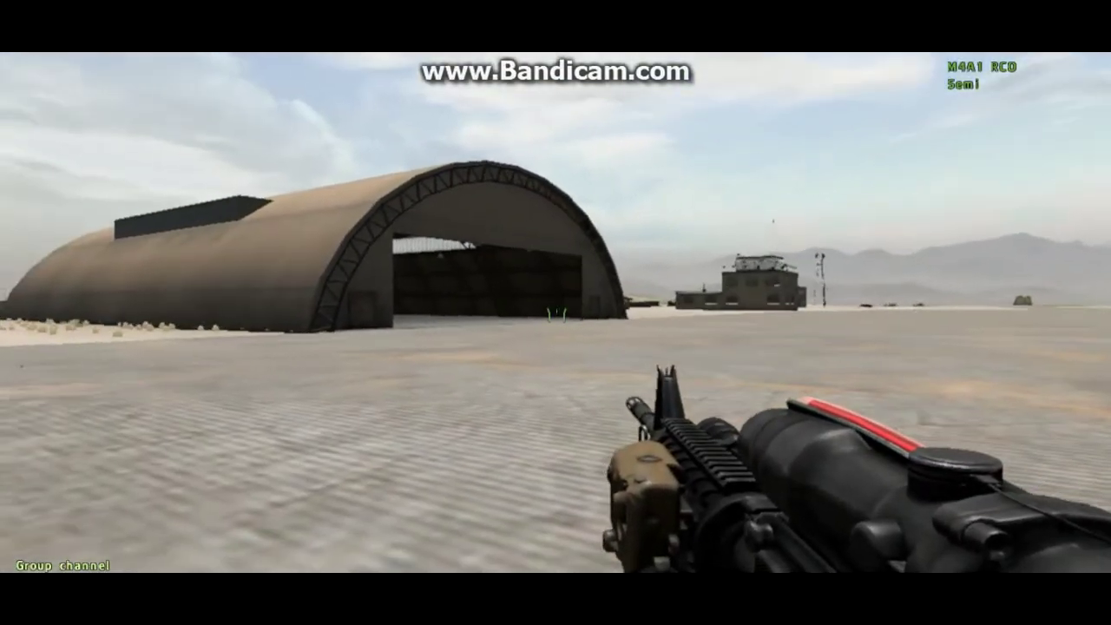
# - Check the soldier's position near the airfield buildings on the zoomed map
pyautogui.press('m')
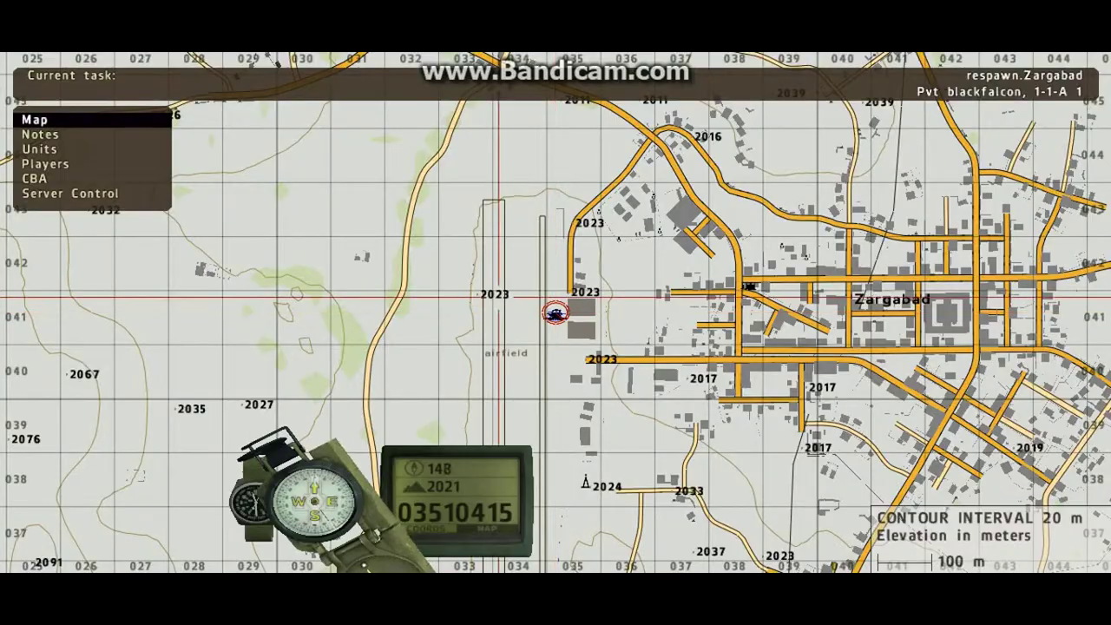
pyautogui.scroll(2, 556, 259)
pyautogui.scroll(2, 555, 259)
pyautogui.scroll(2, 556, 258)
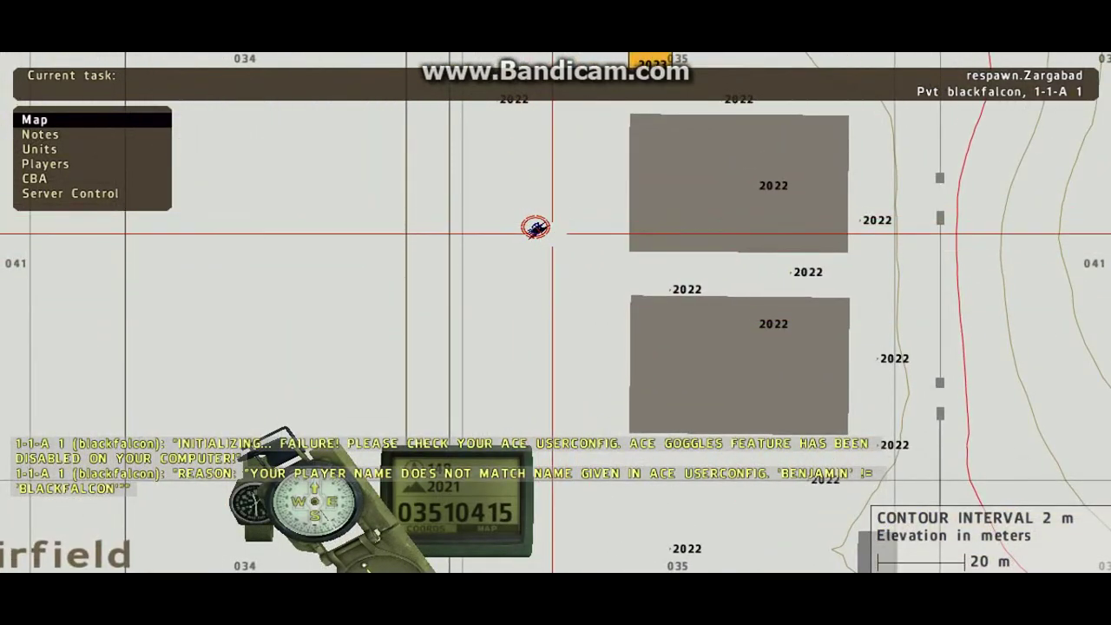
pyautogui.moveTo(551, 325); pyautogui.dragTo(622, 294, button='right')
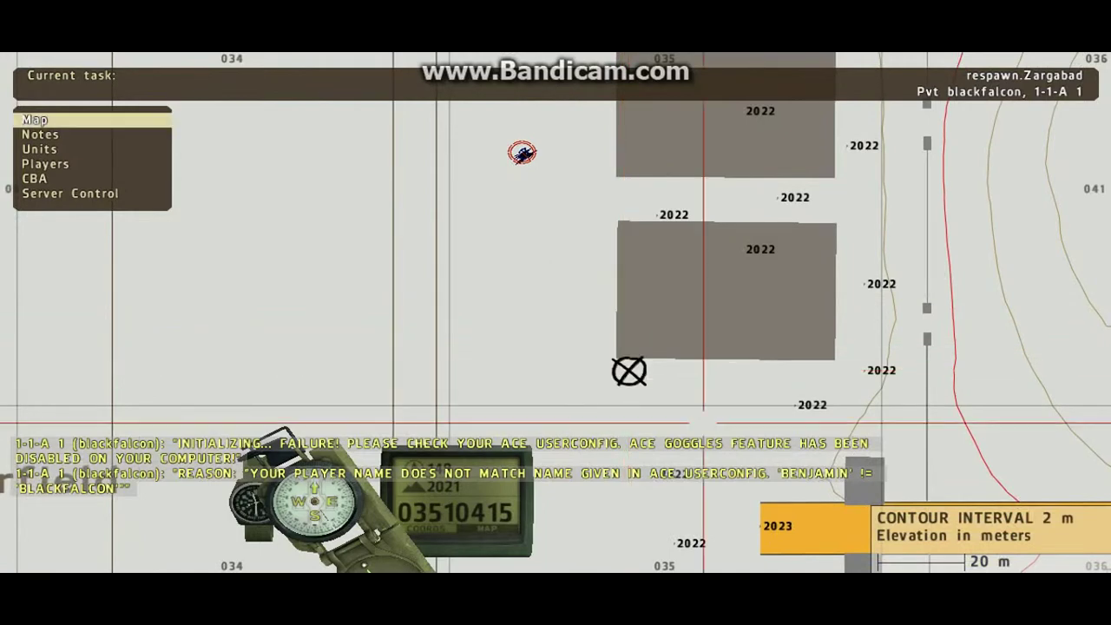
pyautogui.moveTo(629, 372); pyautogui.dragTo(649, 469, button='right')
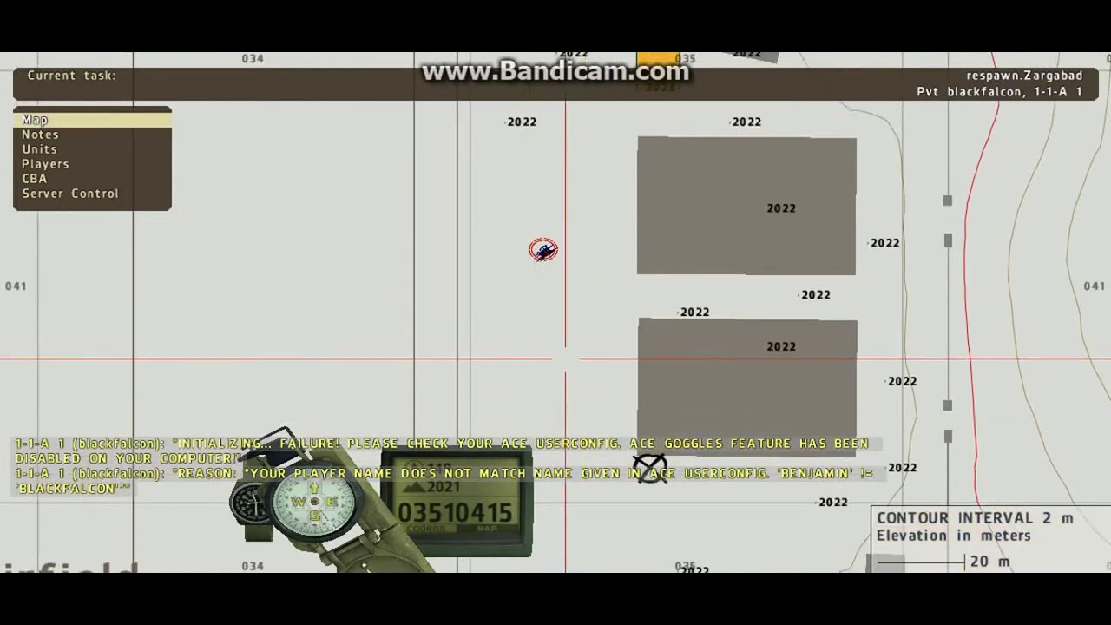
pyautogui.press('m')
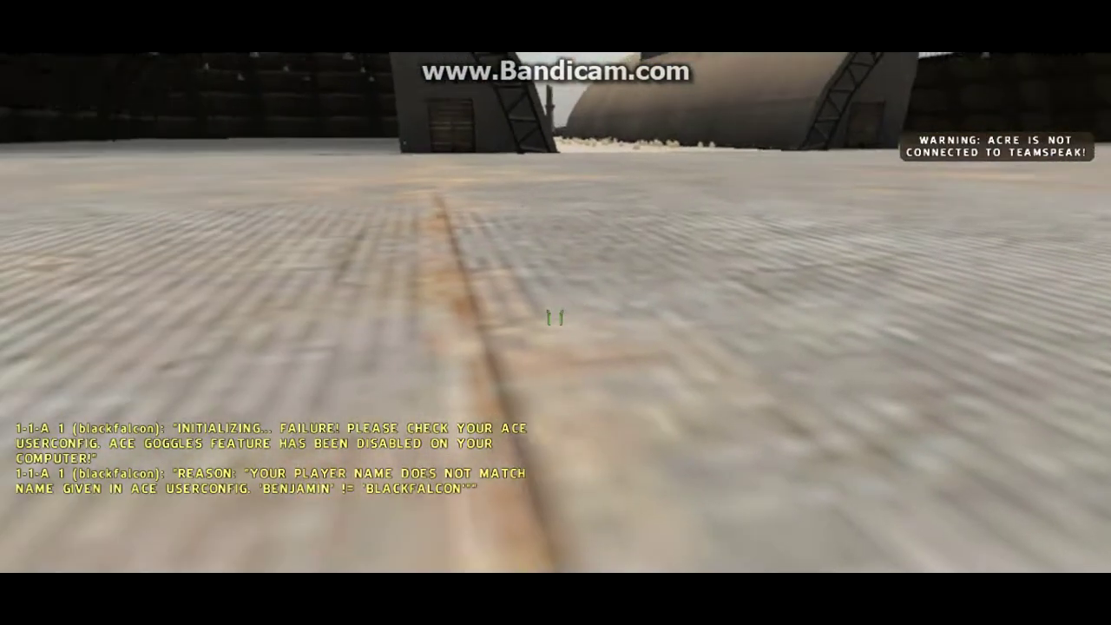
# - Inspect the gear, then kill the soldier with his own M67 grenade
pyautogui.press('g')
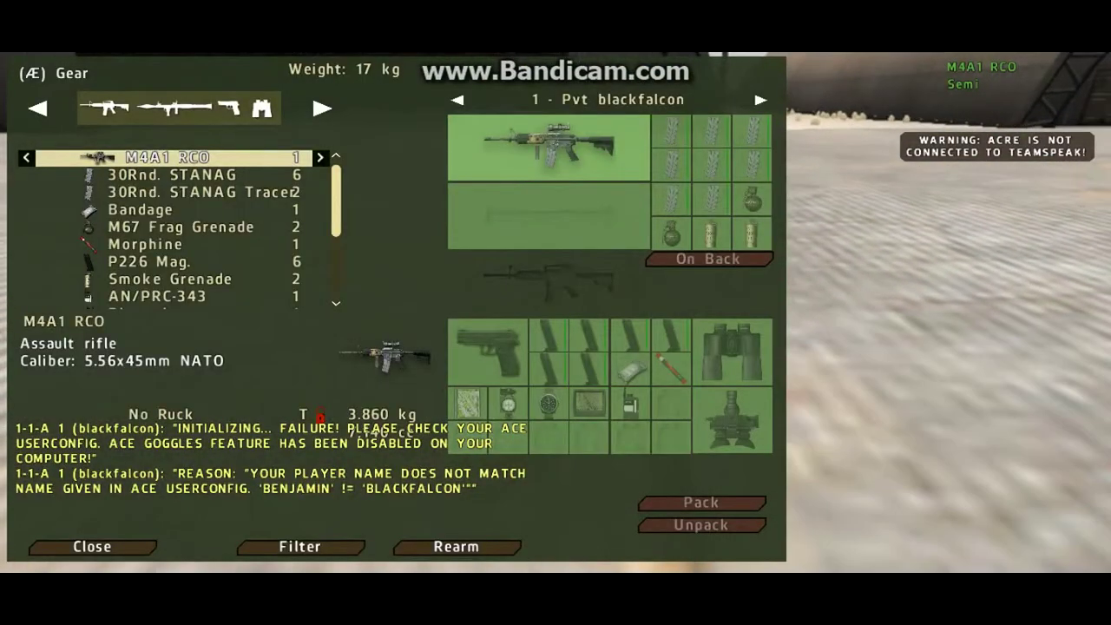
pyautogui.click(92, 546)
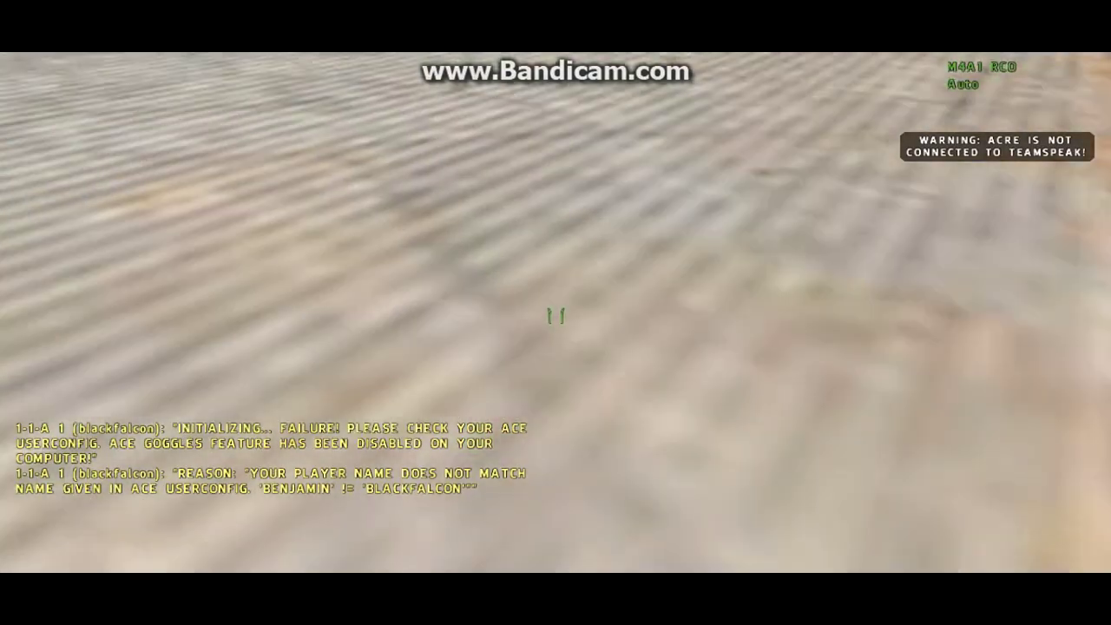
pyautogui.press('f')
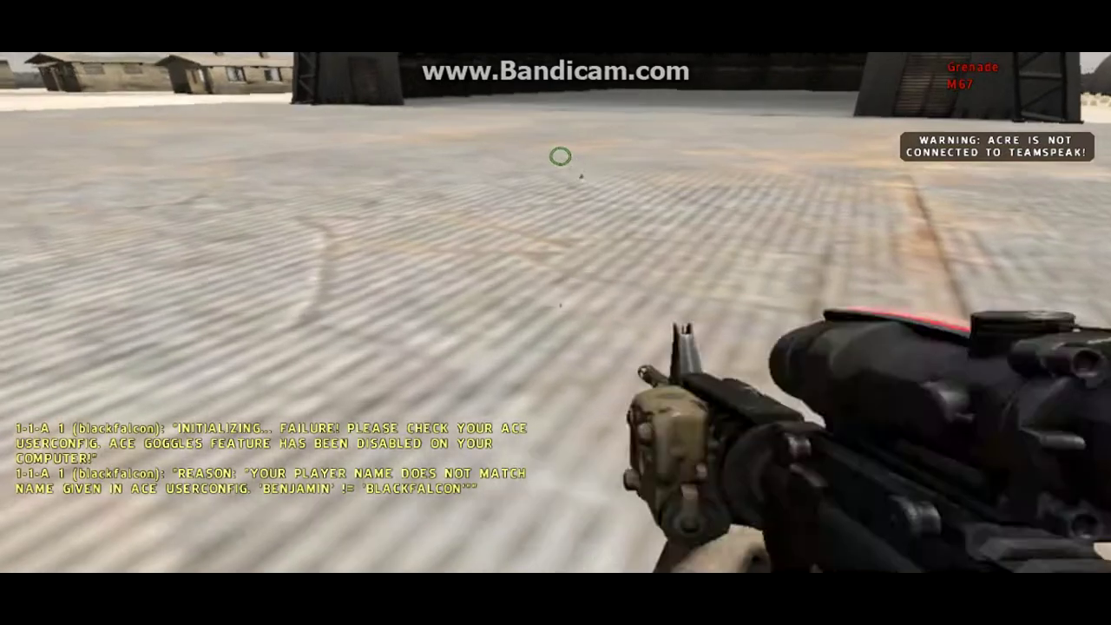
pyautogui.click(560, 155)
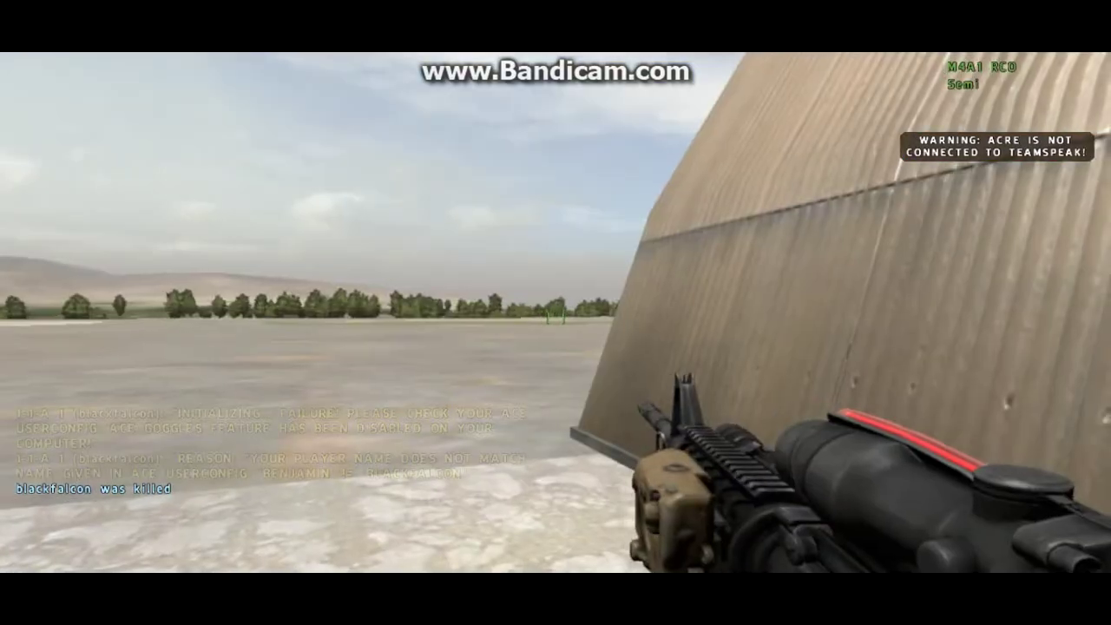
# - Inspect the map showing blackfalcon on the respawn_west marker beside the airfield building
pyautogui.press('m')
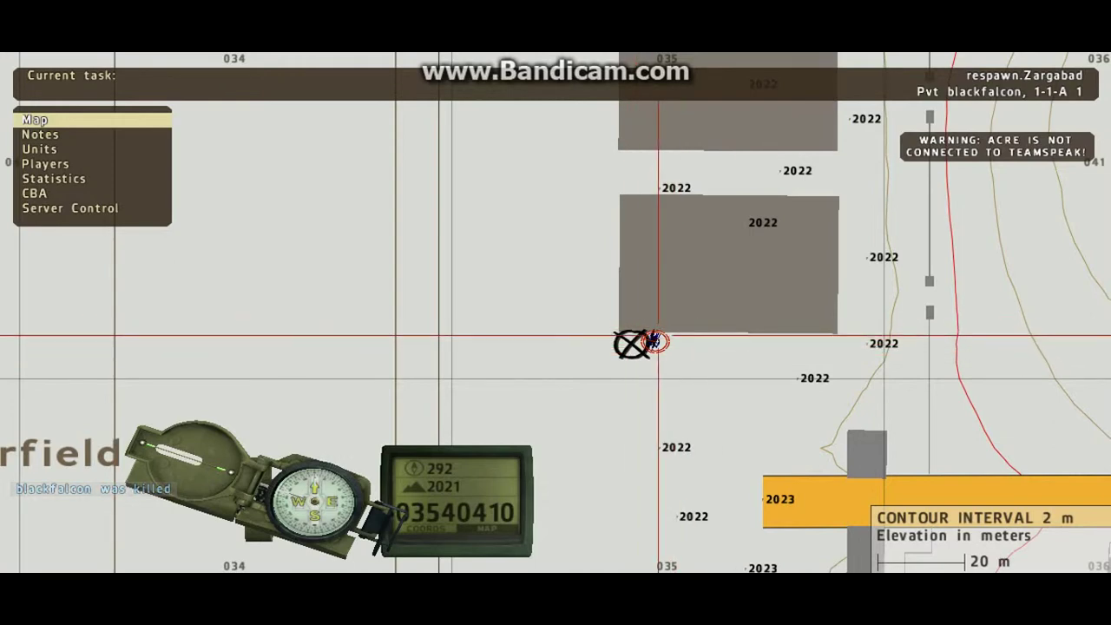
pyautogui.scroll(-3, 482, 335)
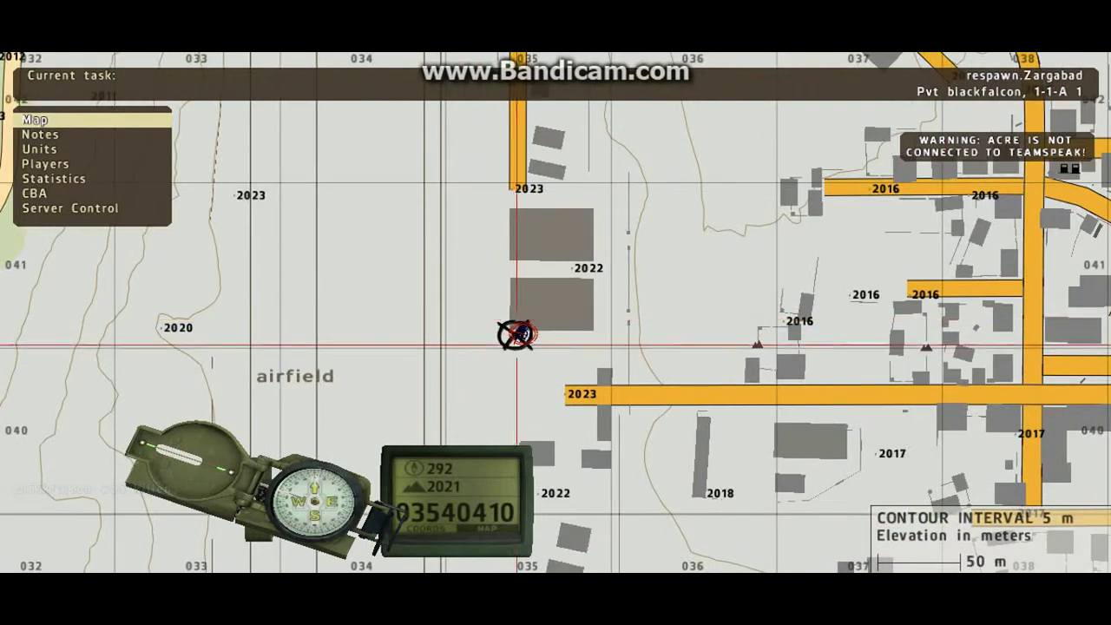
pyautogui.scroll(3, 482, 334)
pyautogui.moveTo(544, 338); pyautogui.dragTo(582, 306, button='right')
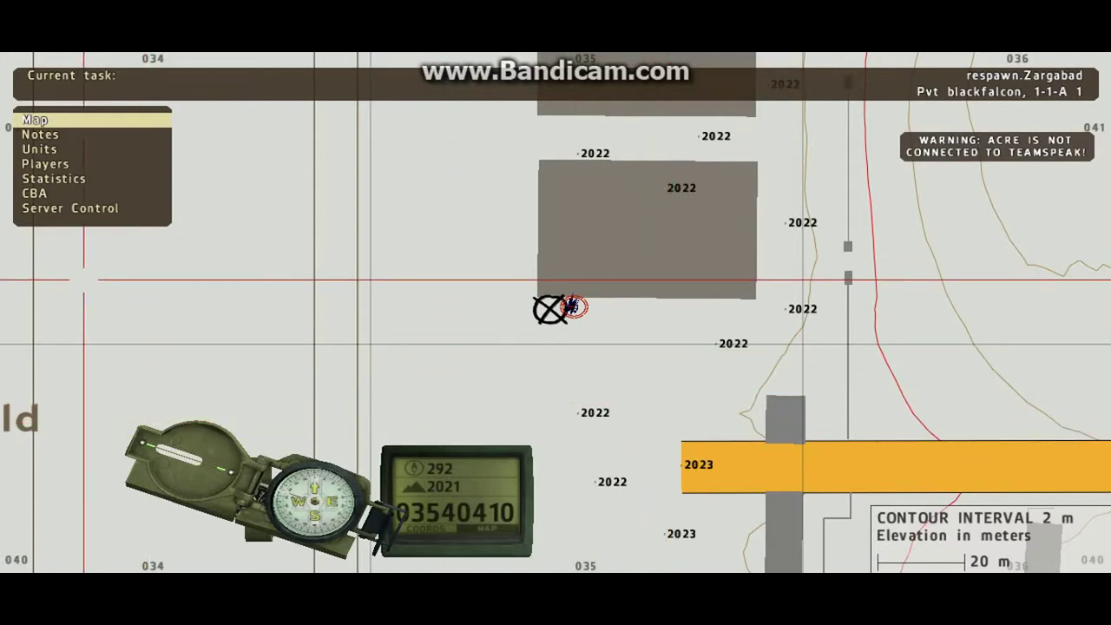
# - Abort the mission, skip the debriefing, and back out of the lobby to the mission list
pyautogui.press('m')
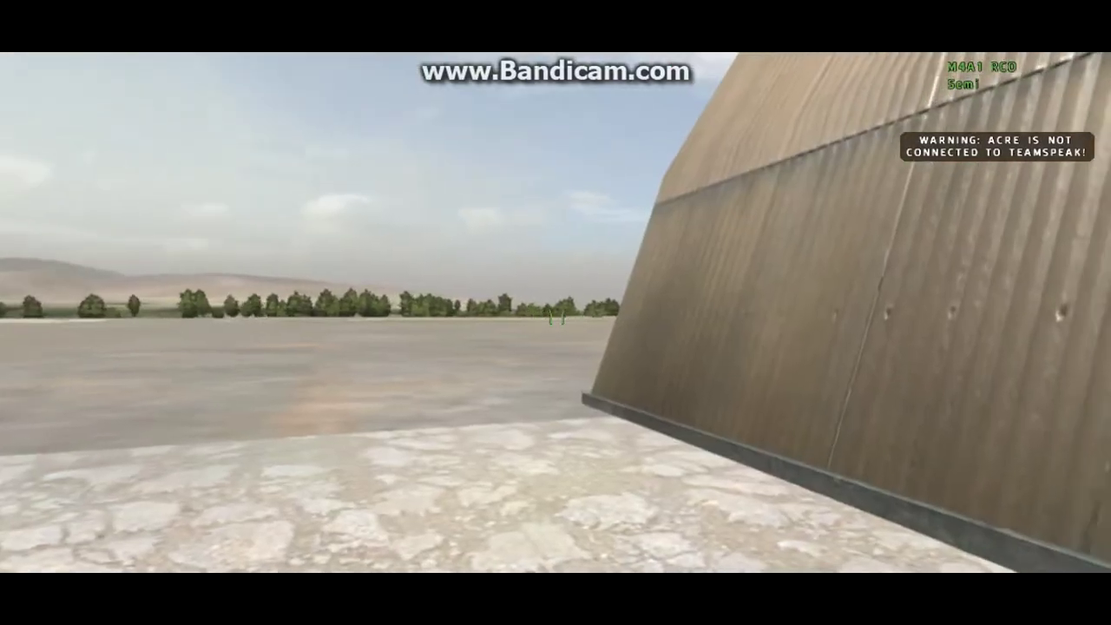
pyautogui.press('Escape')
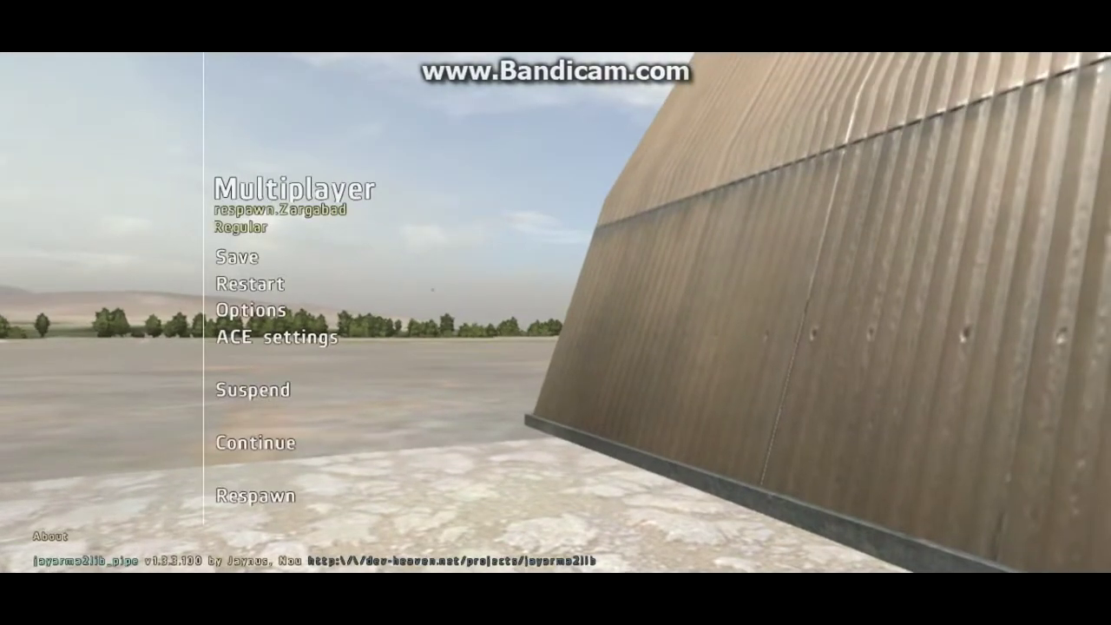
pyautogui.press('Escape')
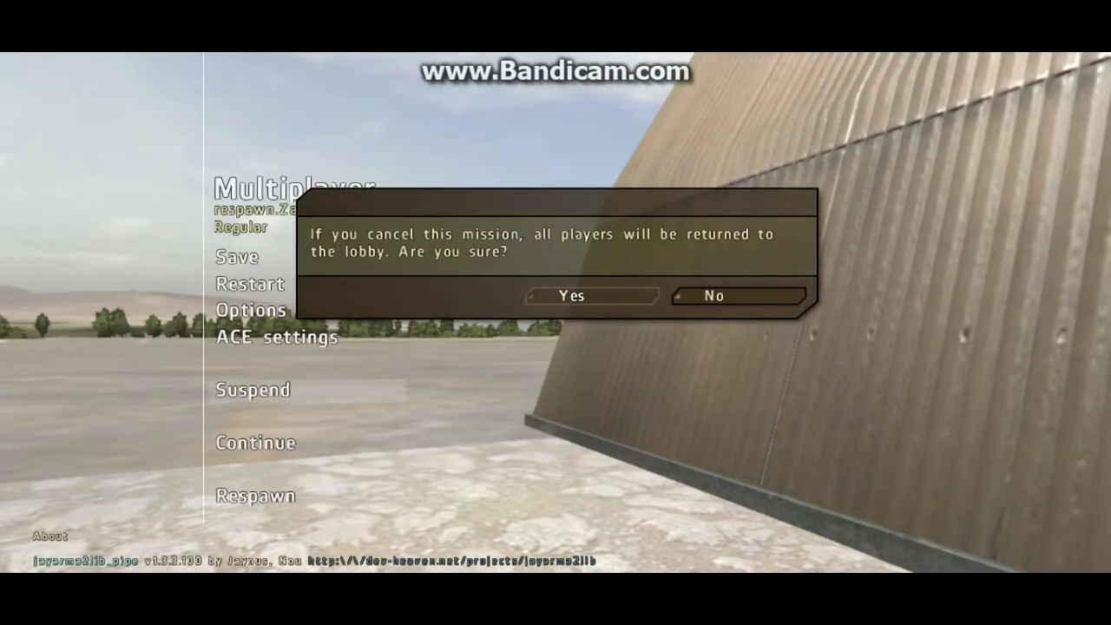
pyautogui.press('Left')
pyautogui.press('Return')
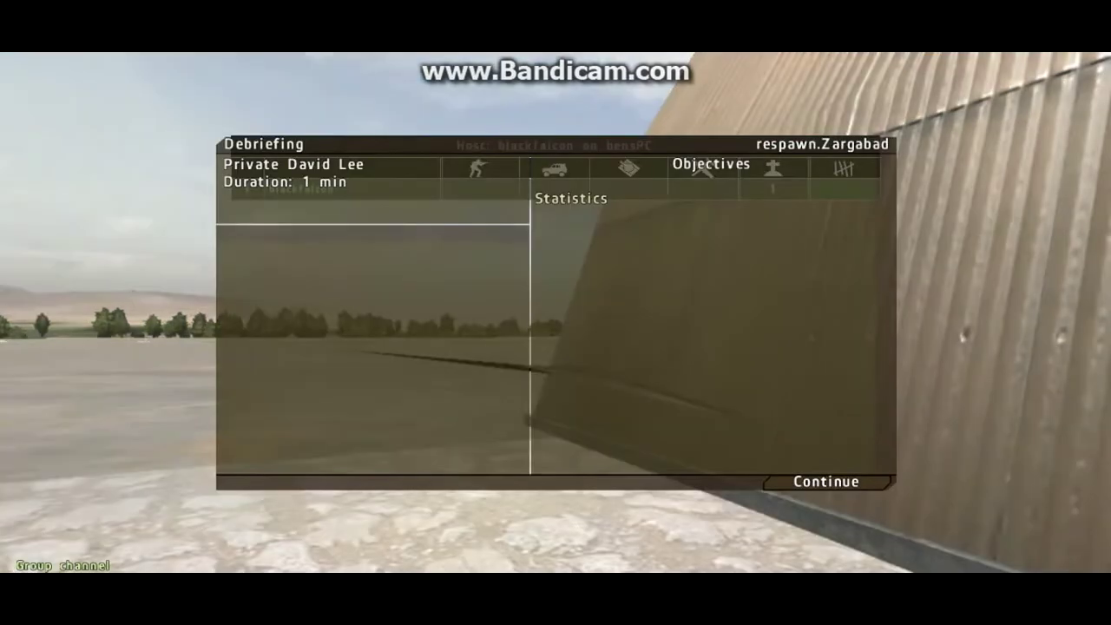
pyautogui.press('Return')
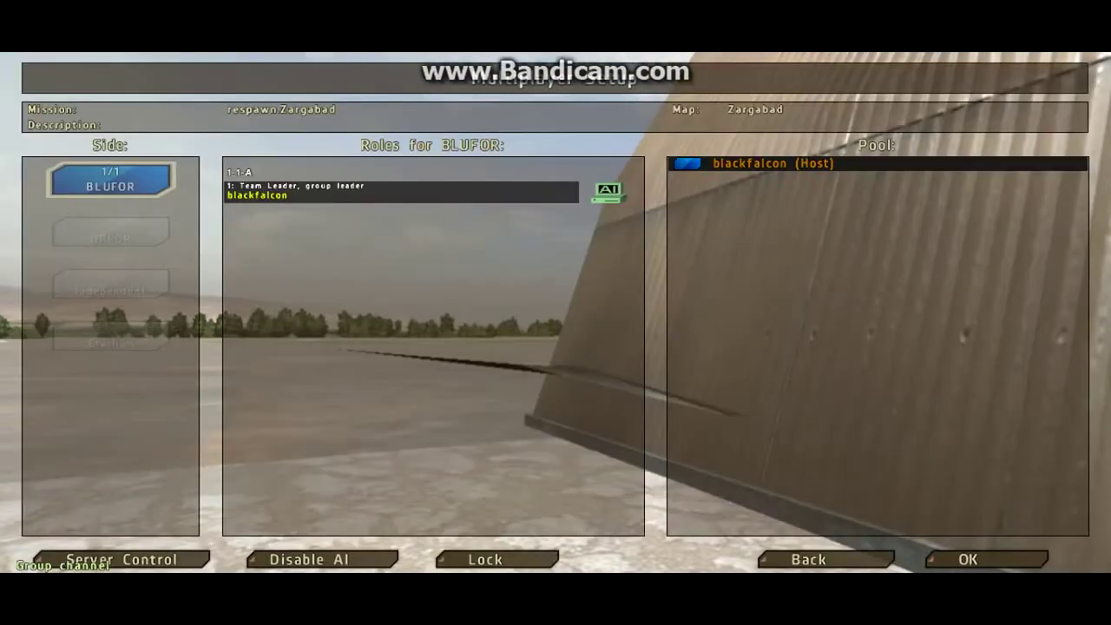
pyautogui.press('Escape')
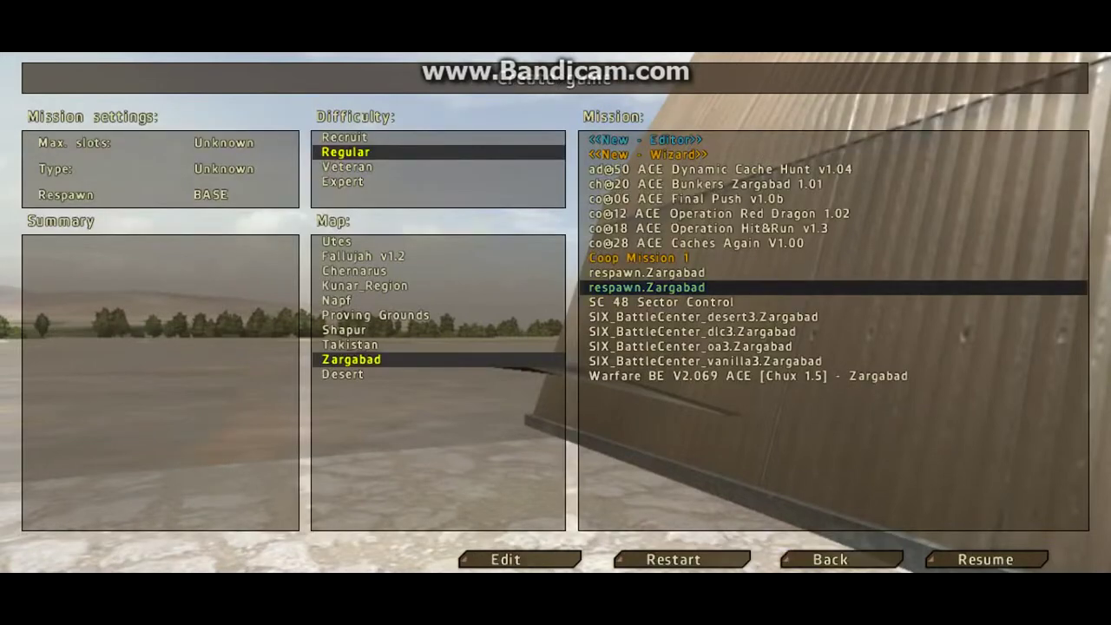
# - Select the instant-respawn respawn.Zargabad mission and confirm the restart to spawn at the hangars
pyautogui.press('Up')
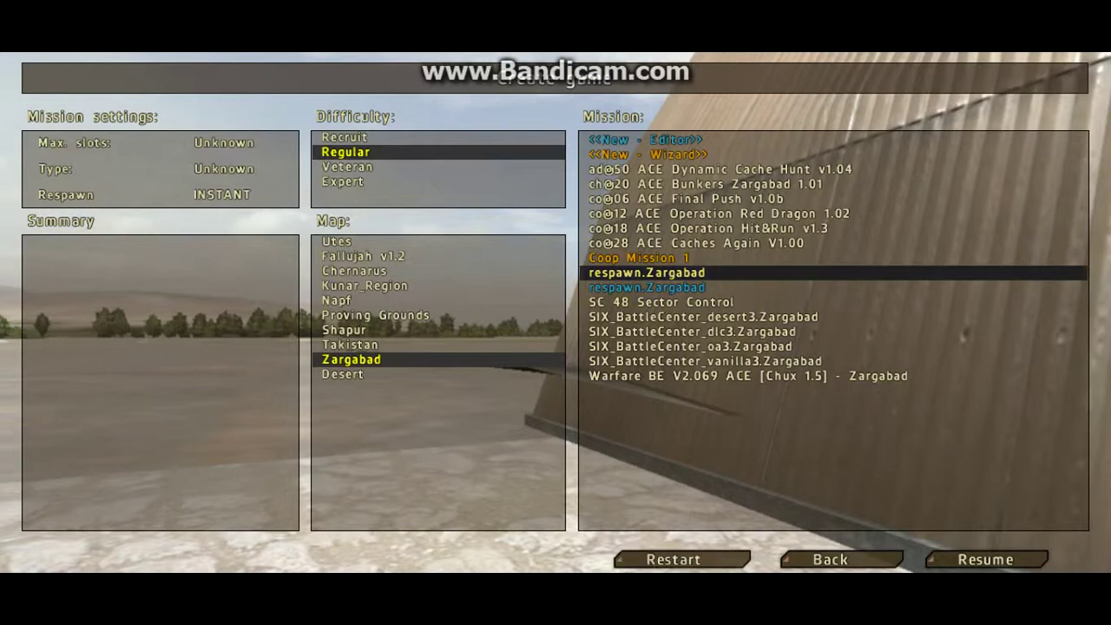
pyautogui.press('Return')
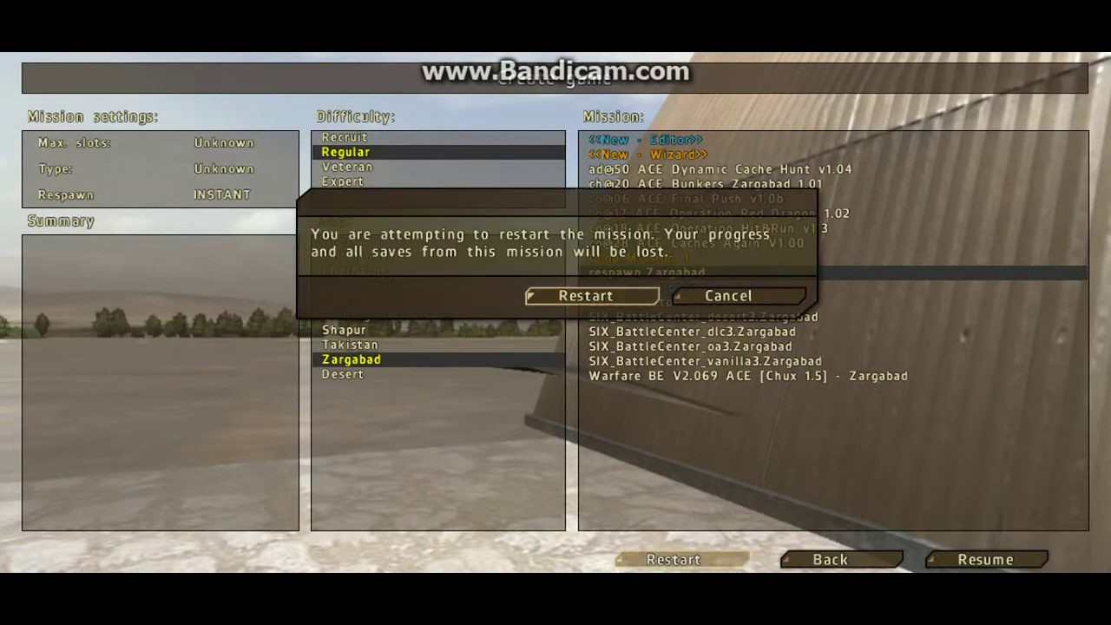
pyautogui.press('Return')
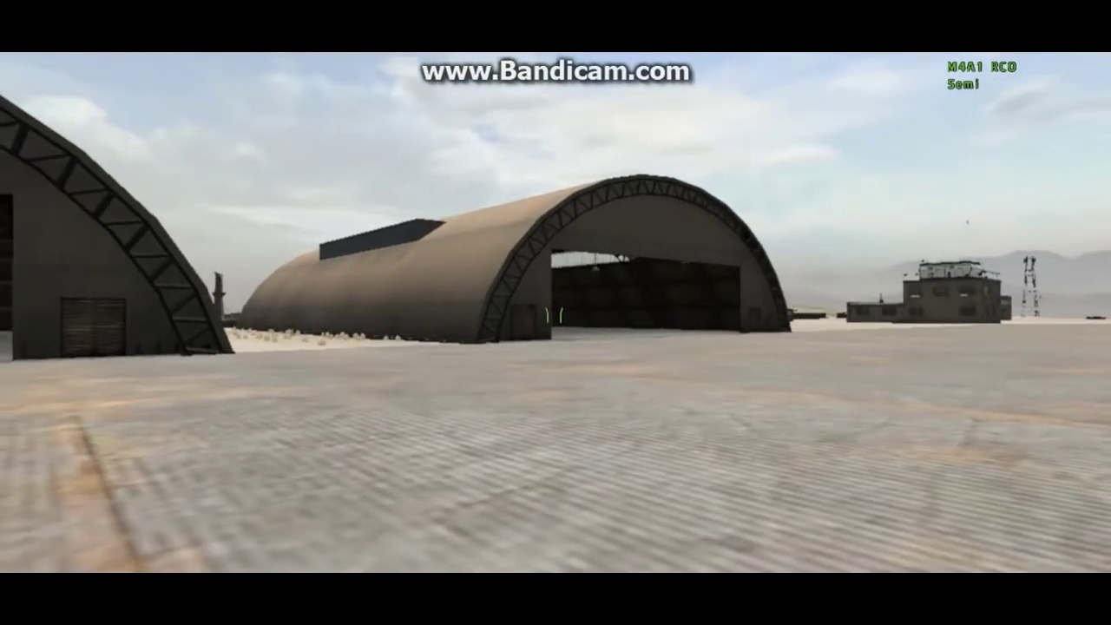
# - In third-person view with the M67 grenade selected, kneel and throw a grenade
pyautogui.press('KP_Enter')
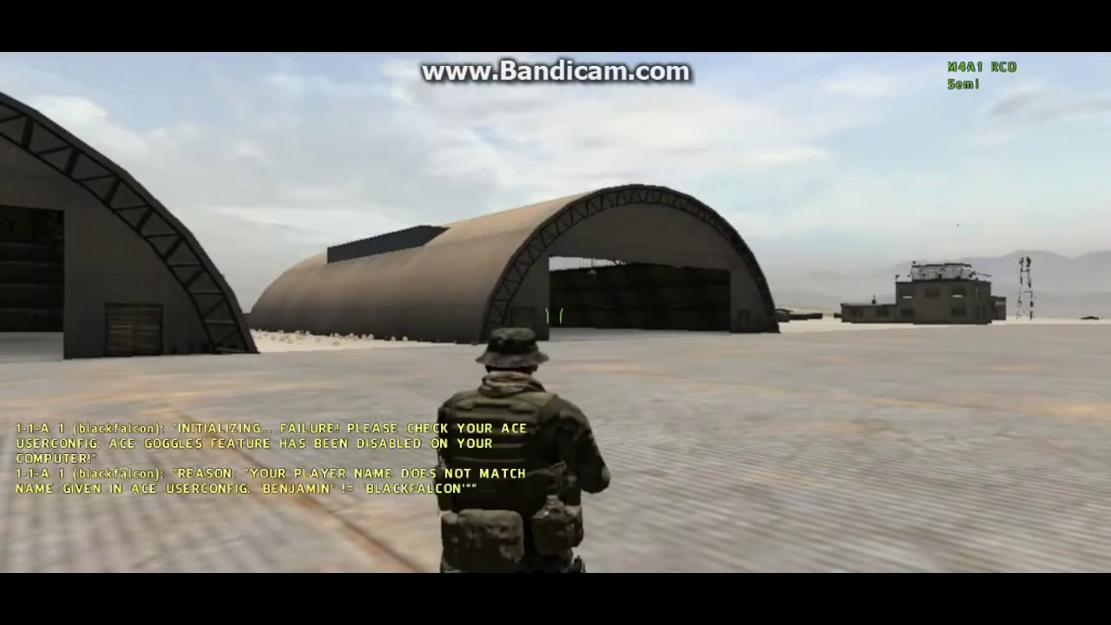
pyautogui.press('f')
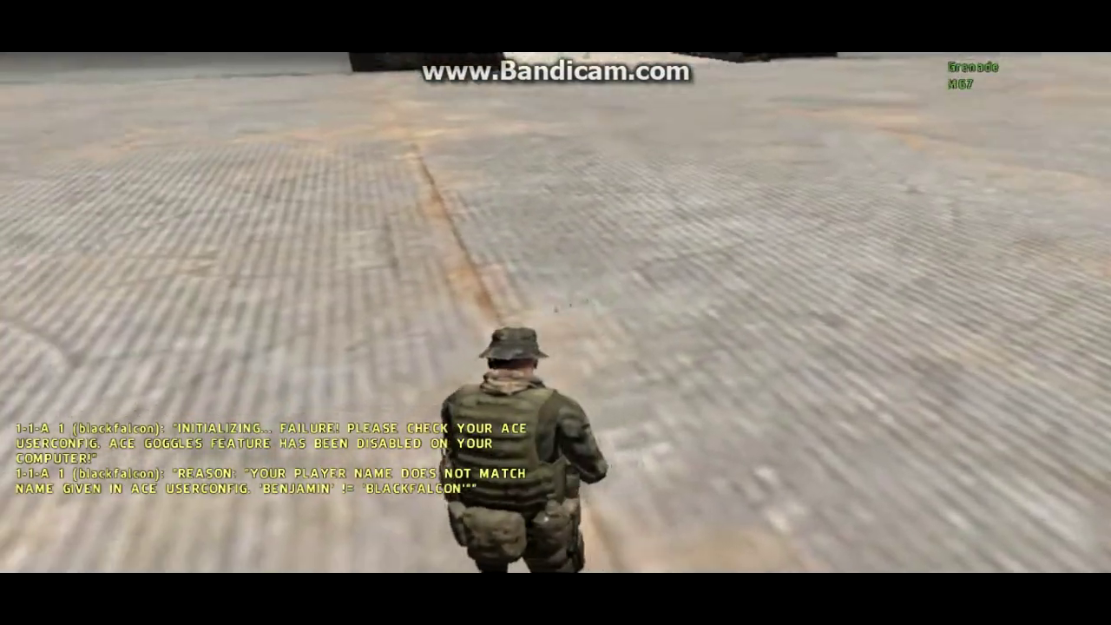
pyautogui.press('x')
pyautogui.click(555, 156)
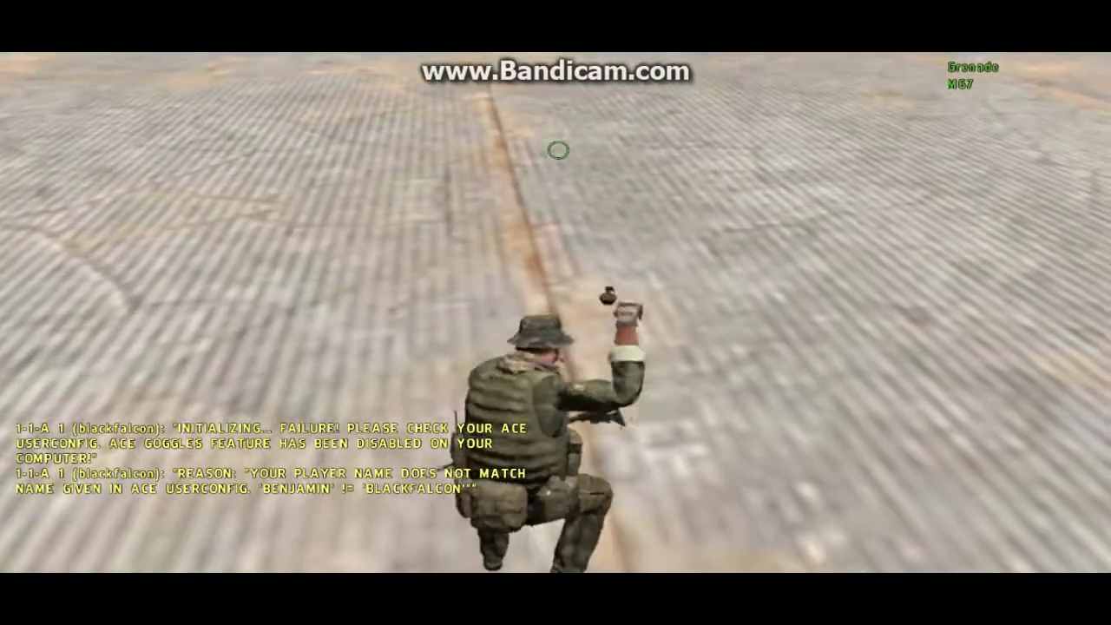
# - Throw a second grenade, then inspect the body after instantly respawning beside it
pyautogui.press('x')
pyautogui.press('w')
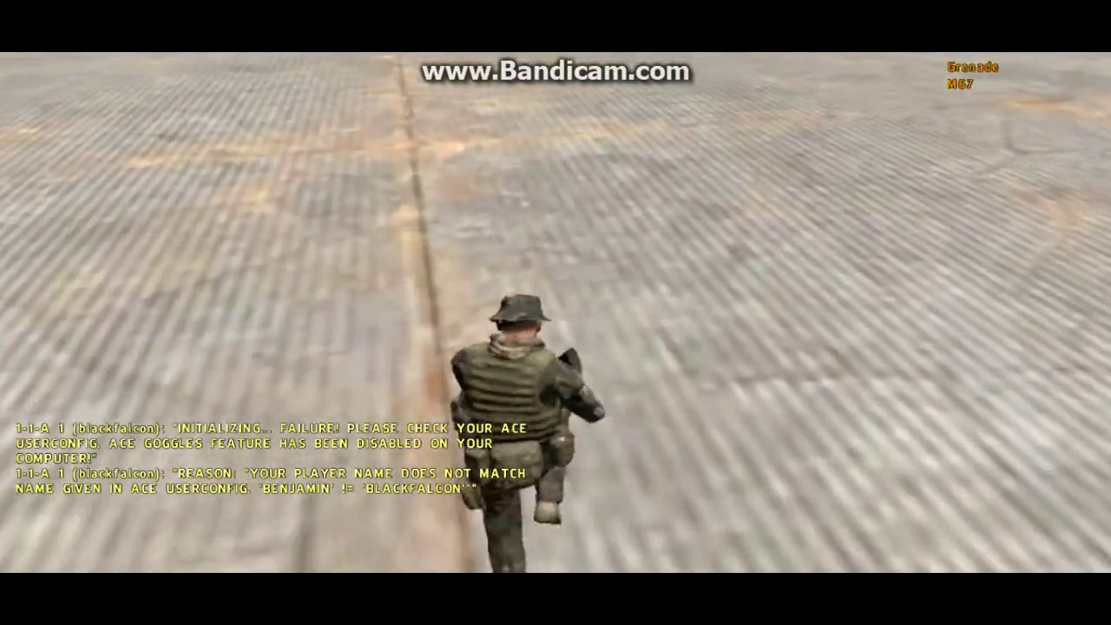
pyautogui.press('x')
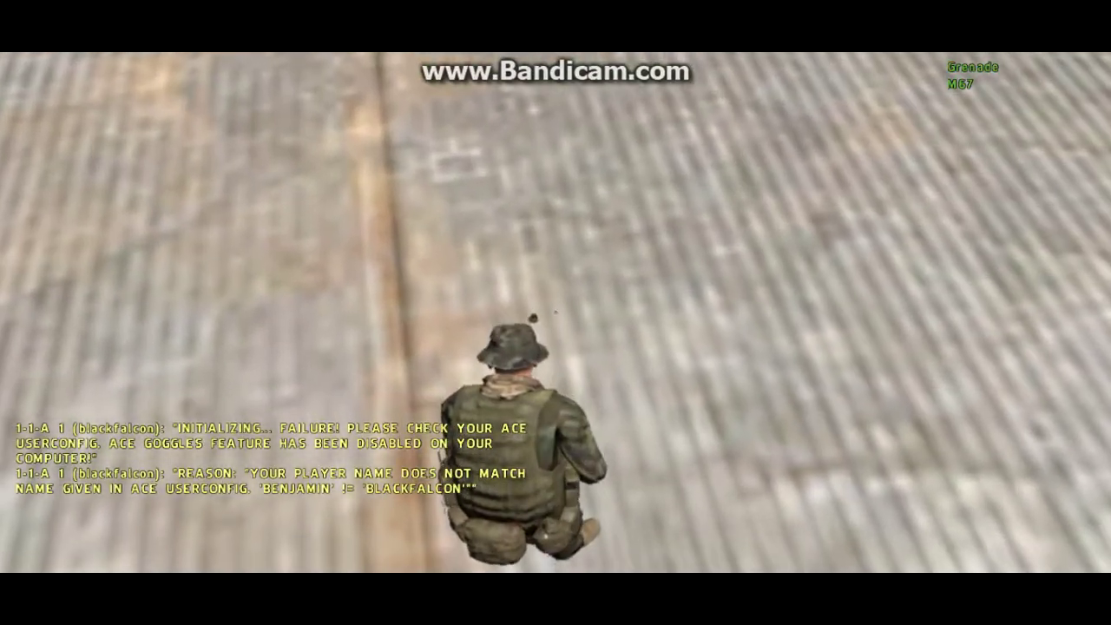
pyautogui.click(555, 313)
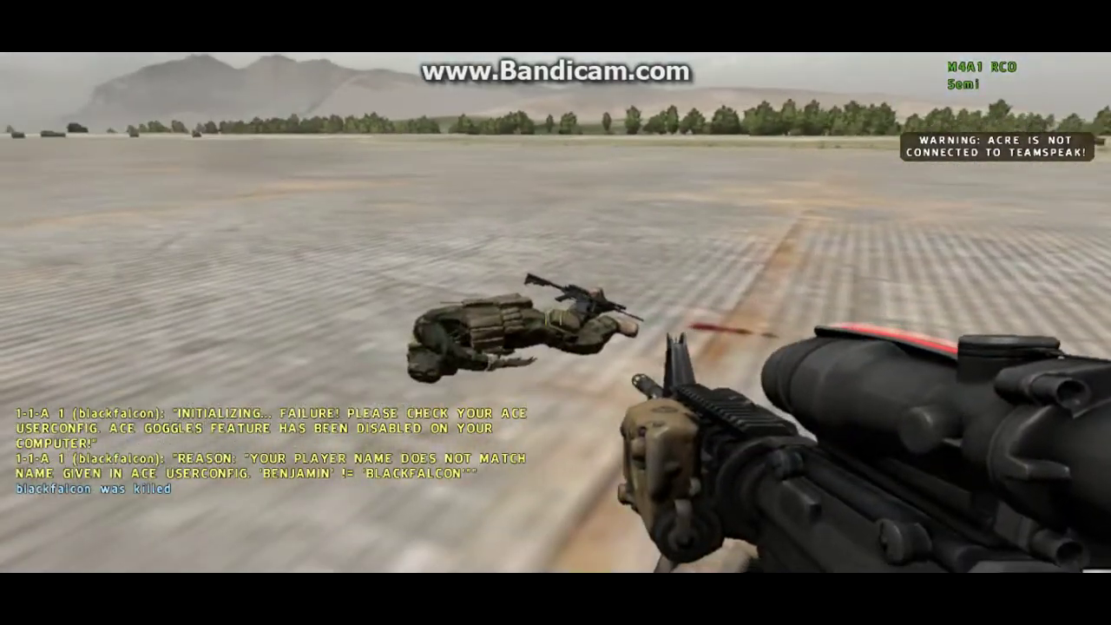
pyautogui.moveTo(556, 317); pyautogui.dragTo(556, 317, button='right')
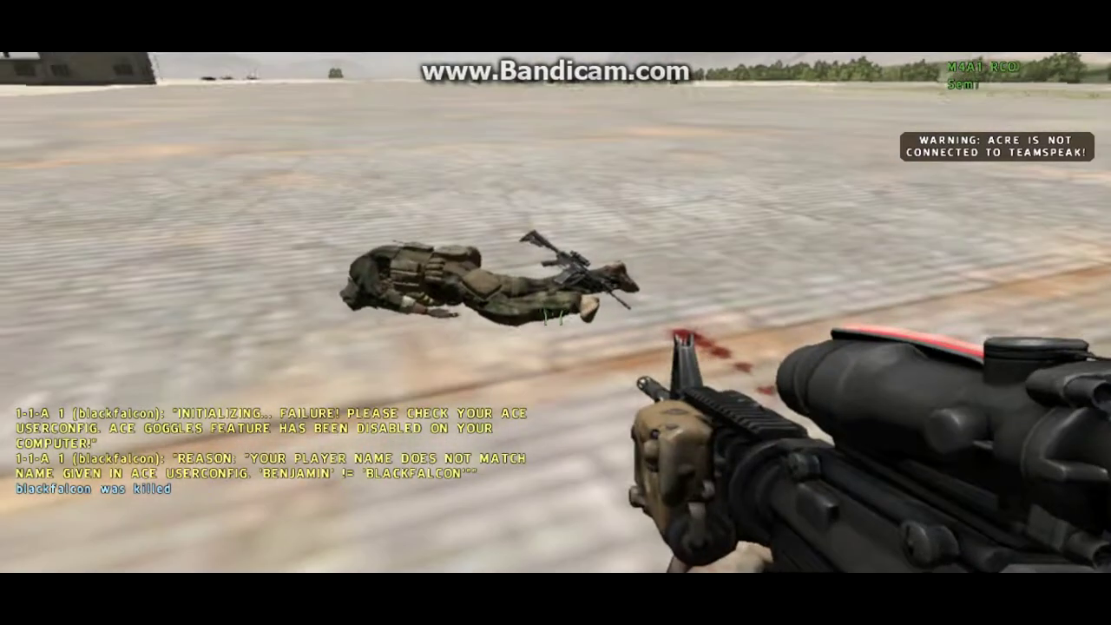
pyautogui.moveTo(556, 317); pyautogui.dragTo(556, 316, button='right')
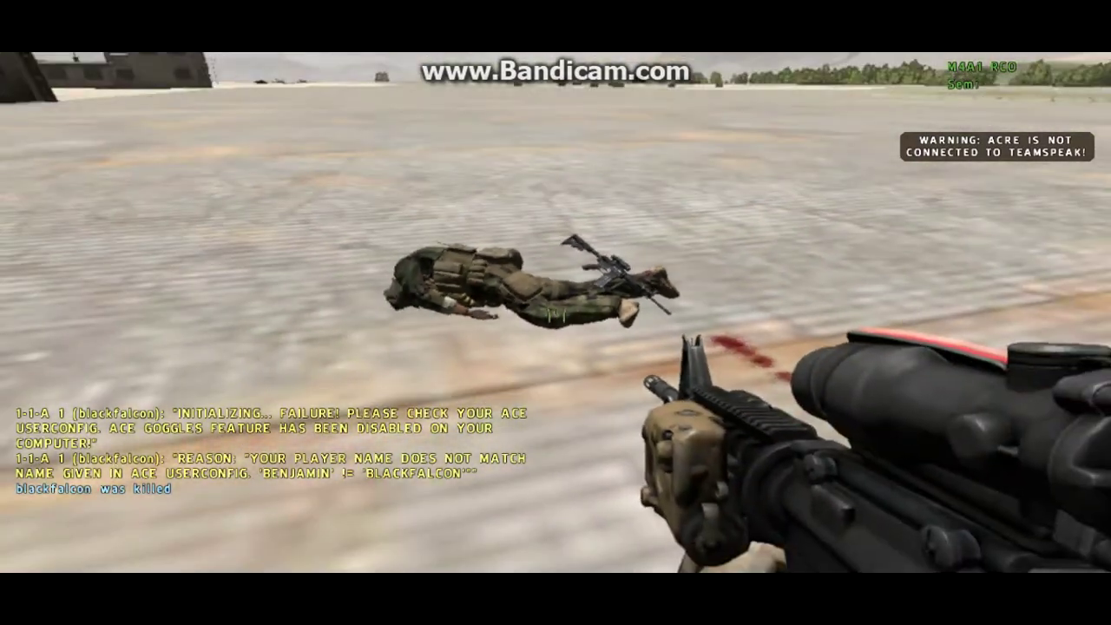